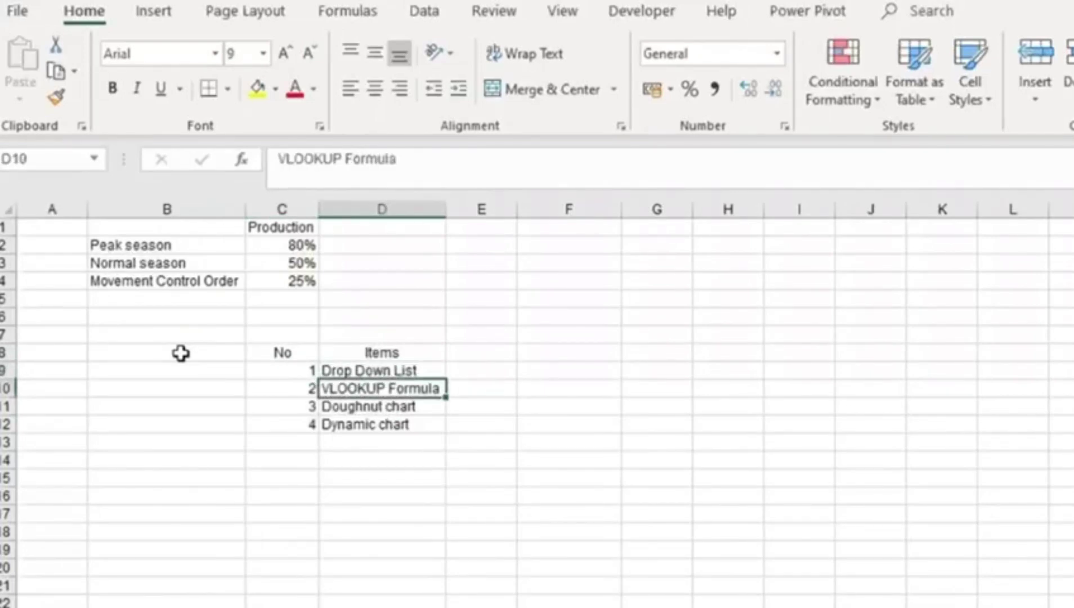
# Add List data validation to F3, sourcing the season names from B2:B4
pyautogui.press('Down')
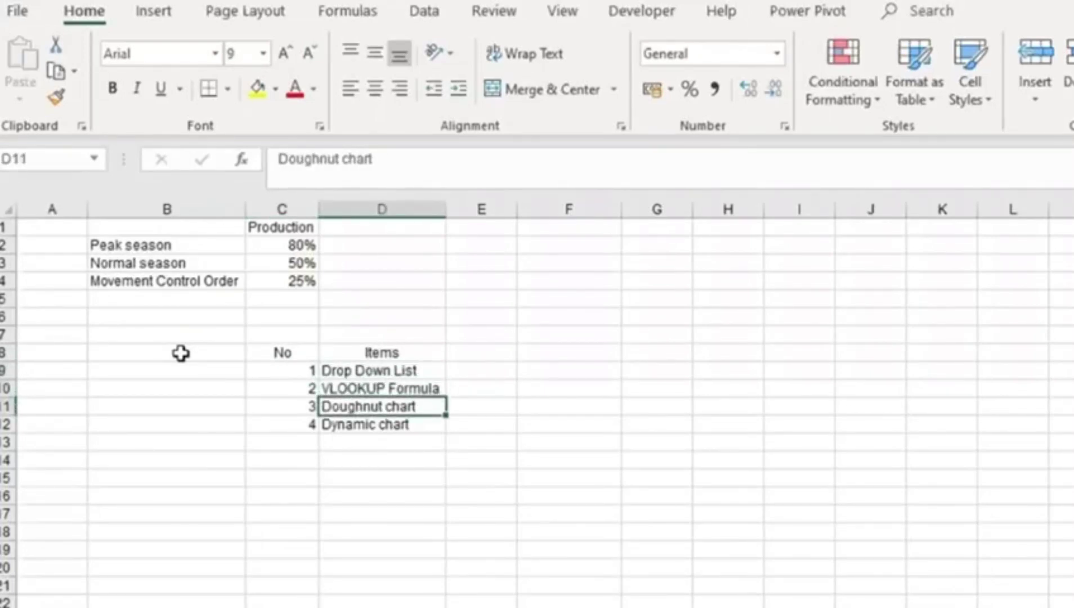
pyautogui.press('Down')
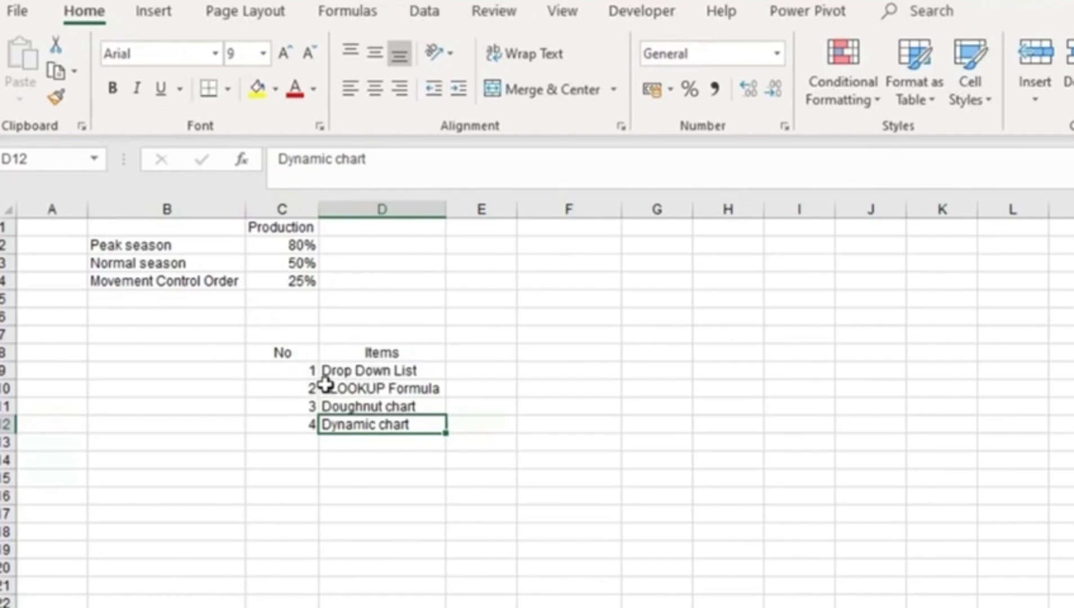
pyautogui.click(553, 257)
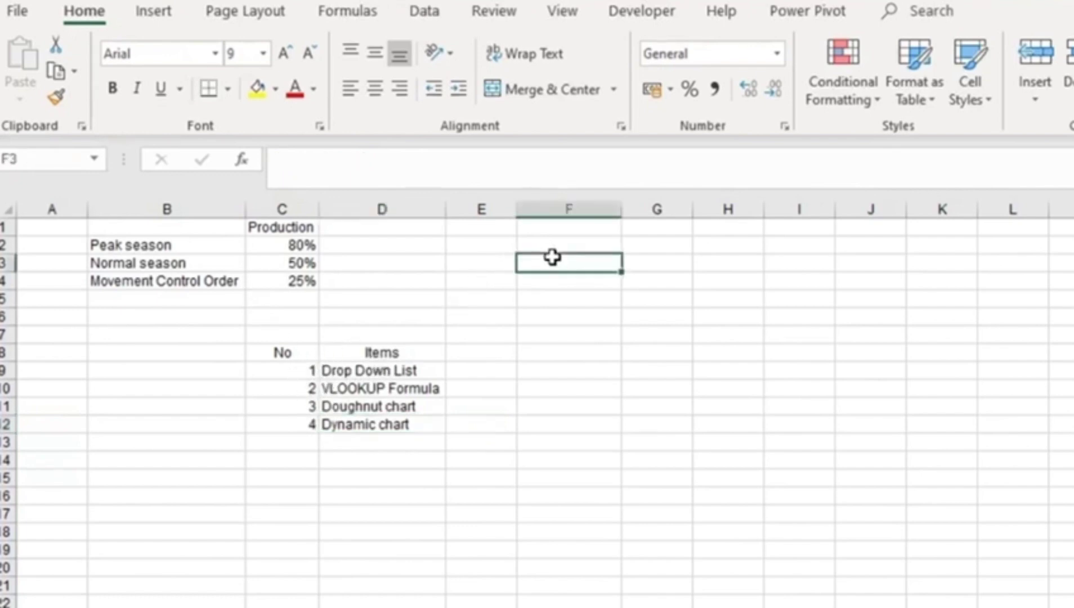
pyautogui.click(425, 11)
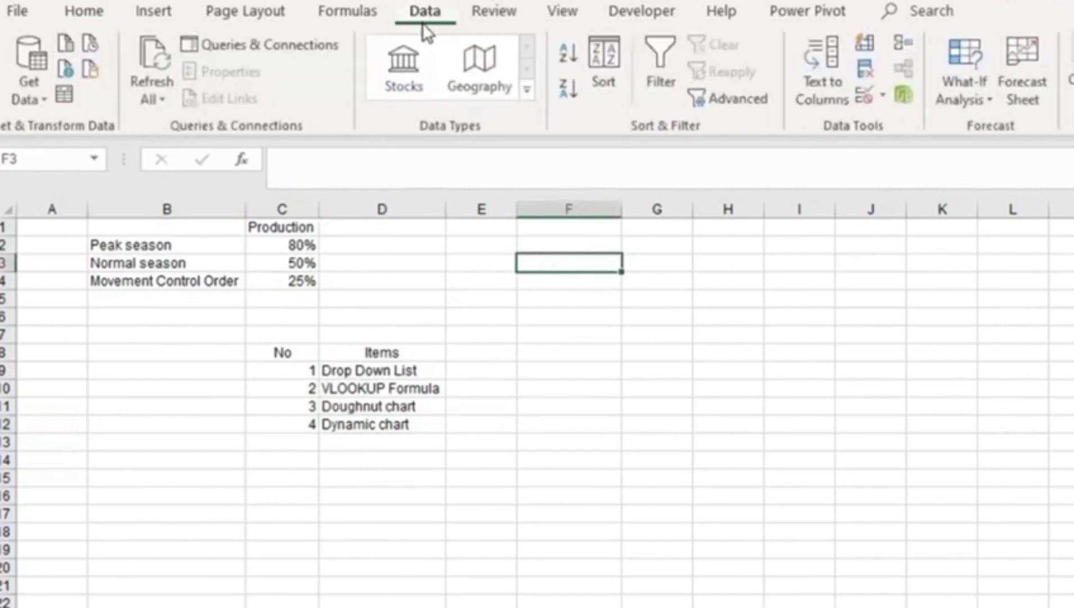
pyautogui.click(865, 96)
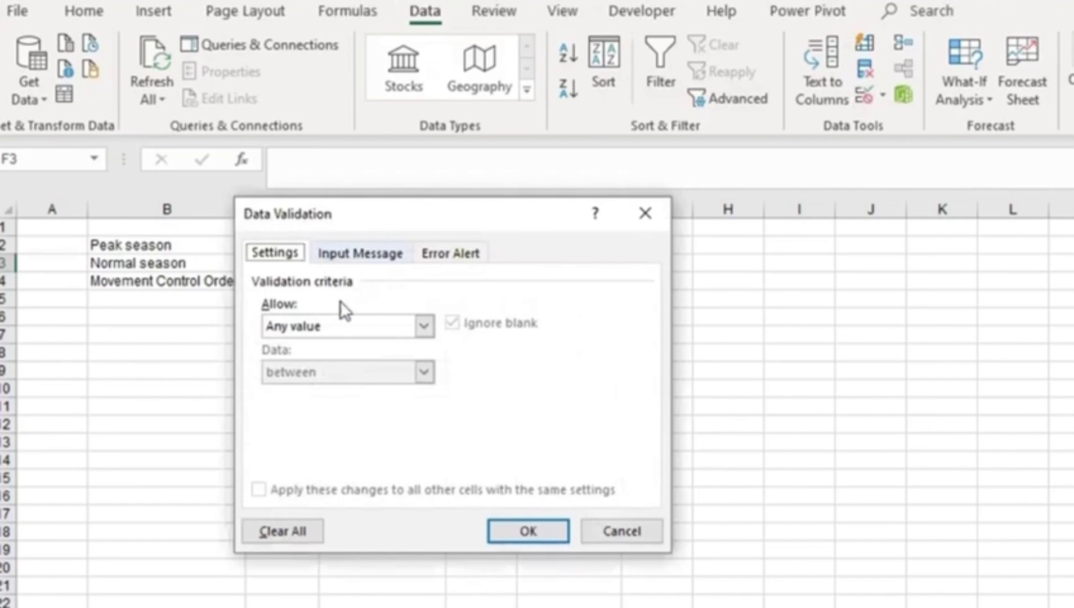
pyautogui.click(308, 330)
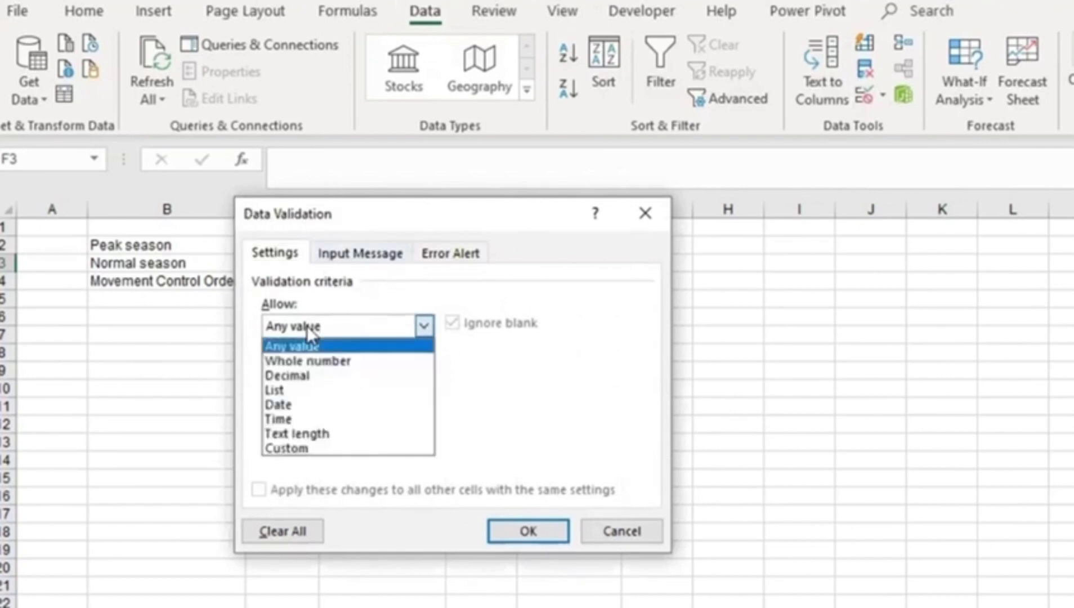
pyautogui.click(291, 389)
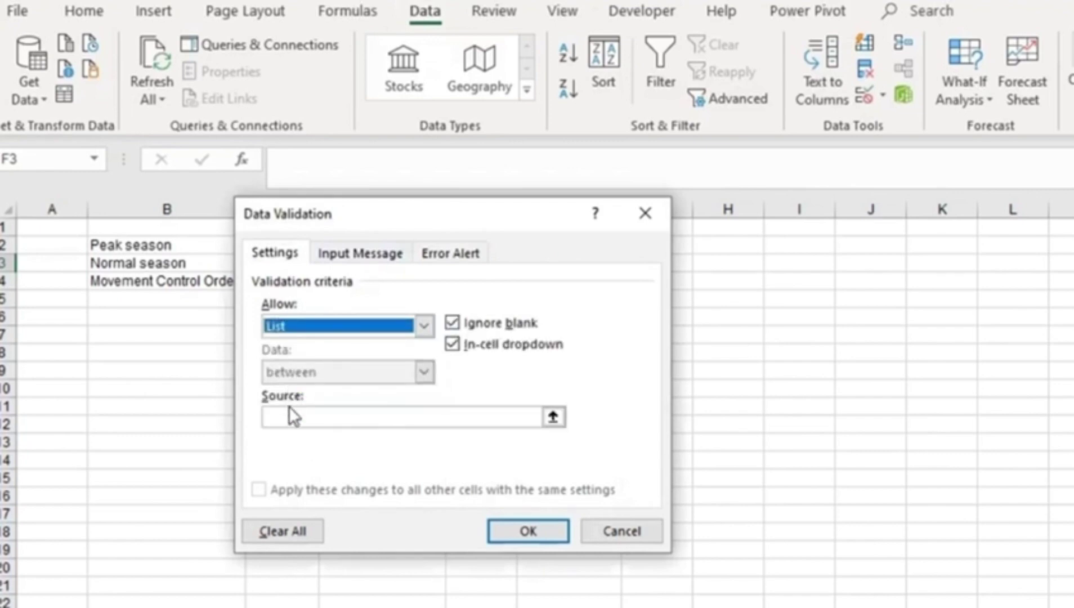
pyautogui.click(285, 416)
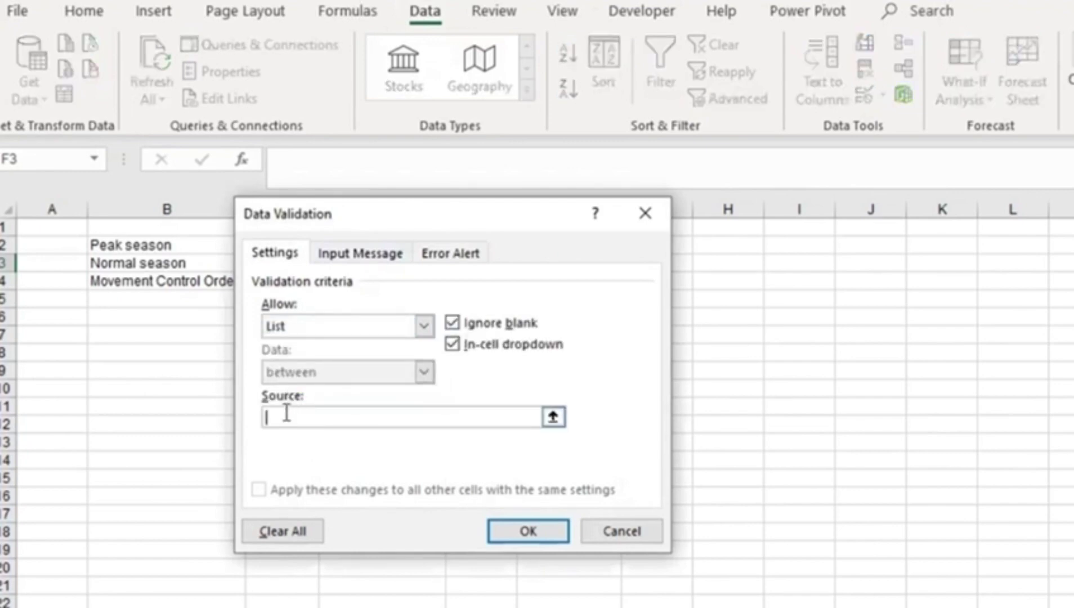
pyautogui.click(553, 417)
pyautogui.moveTo(154, 246); pyautogui.dragTo(162, 281)
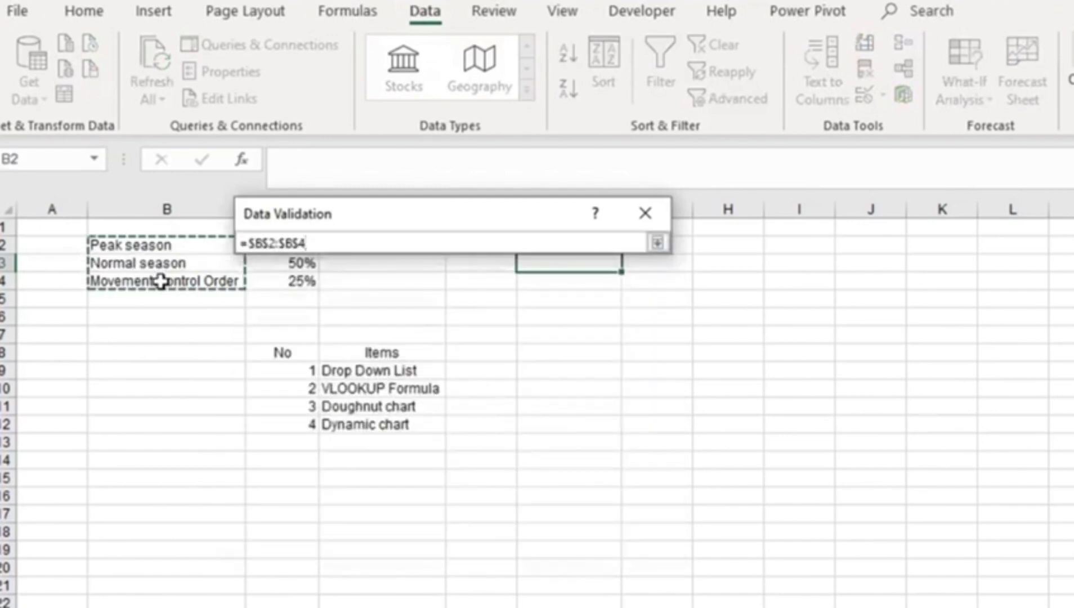
pyautogui.press('Return')
pyautogui.press('Return')
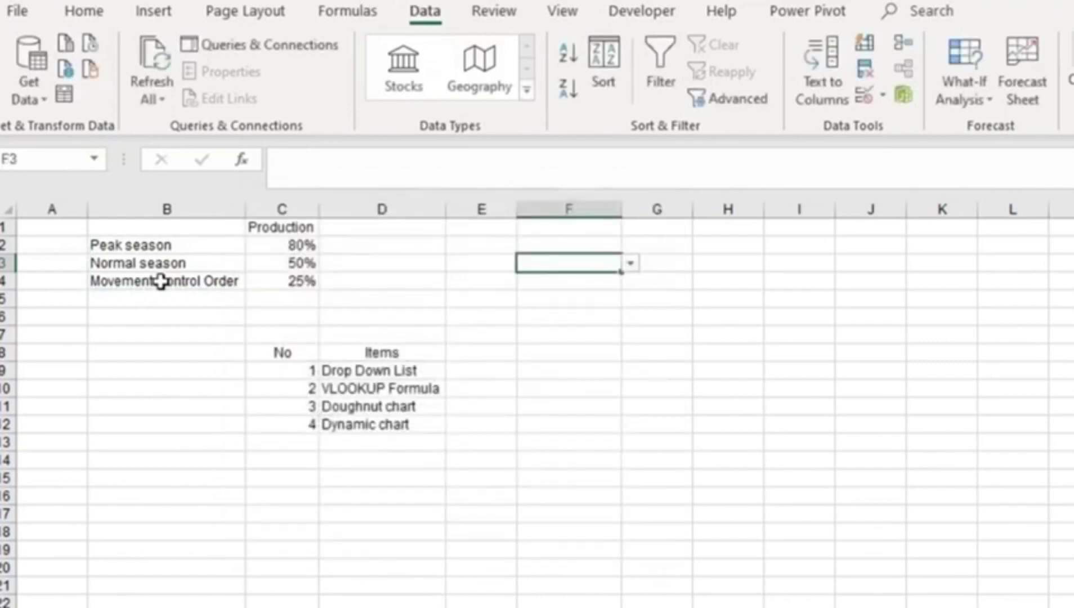
# Try Peak and Normal season in F3, settle on Movement Control Order, and autofit column F
pyautogui.click(632, 268)
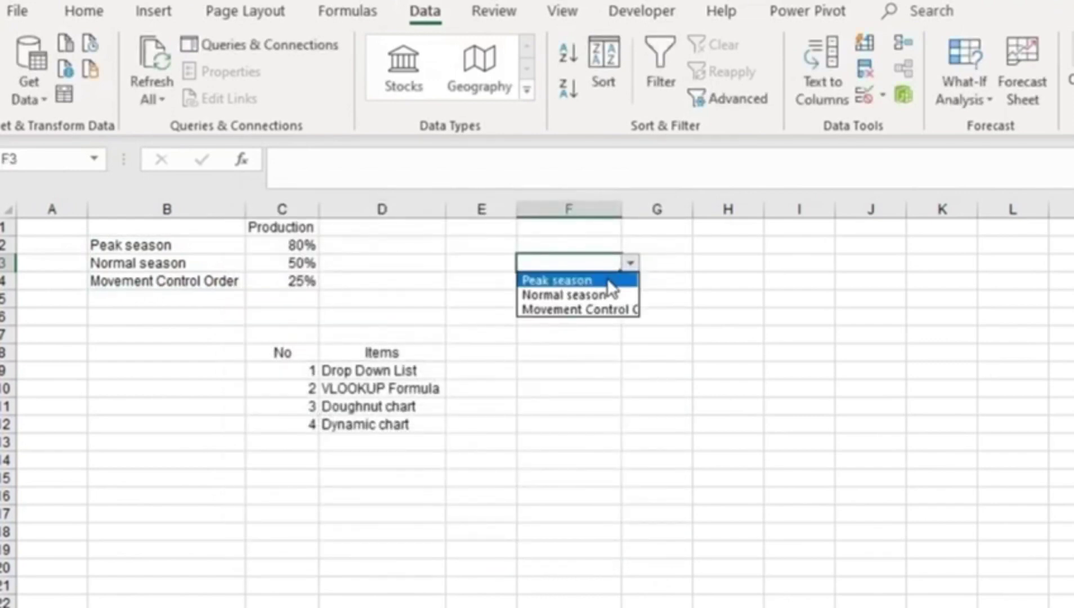
pyautogui.click(607, 278)
pyautogui.click(628, 262)
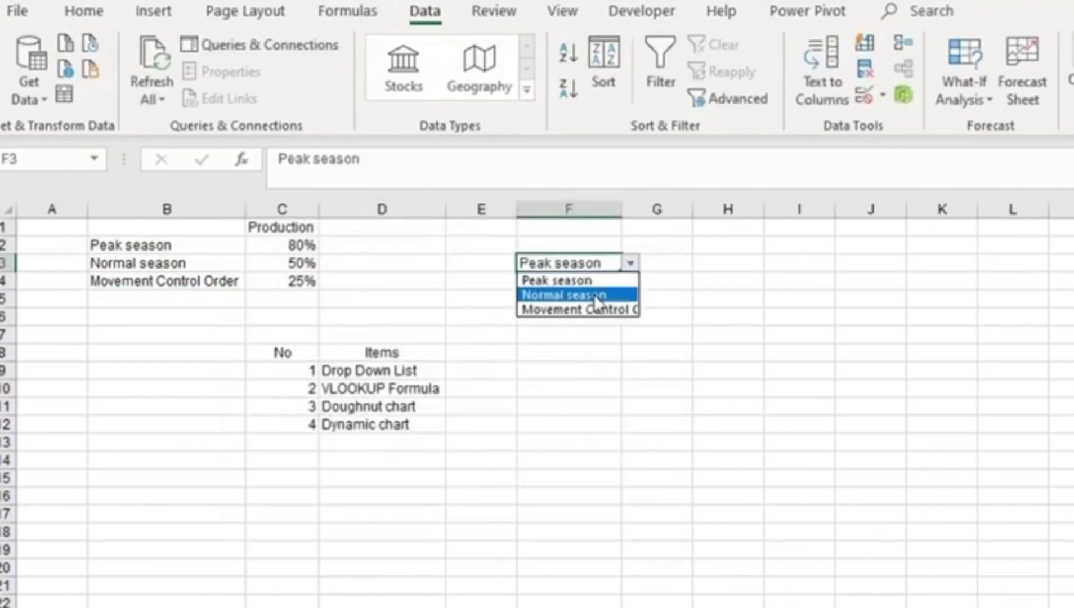
pyautogui.click(594, 294)
pyautogui.click(629, 266)
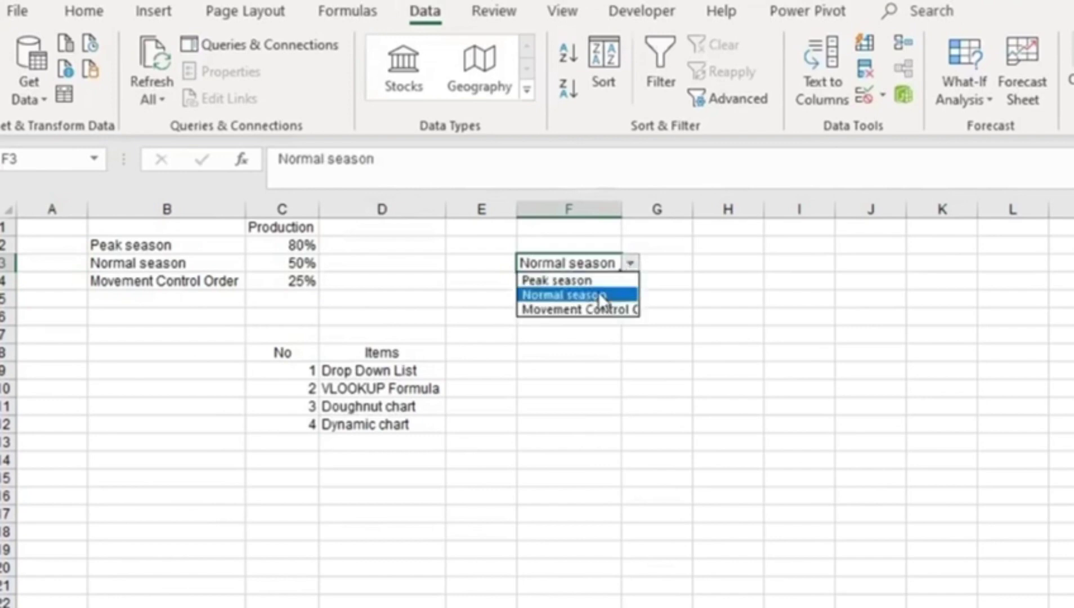
pyautogui.click(588, 309)
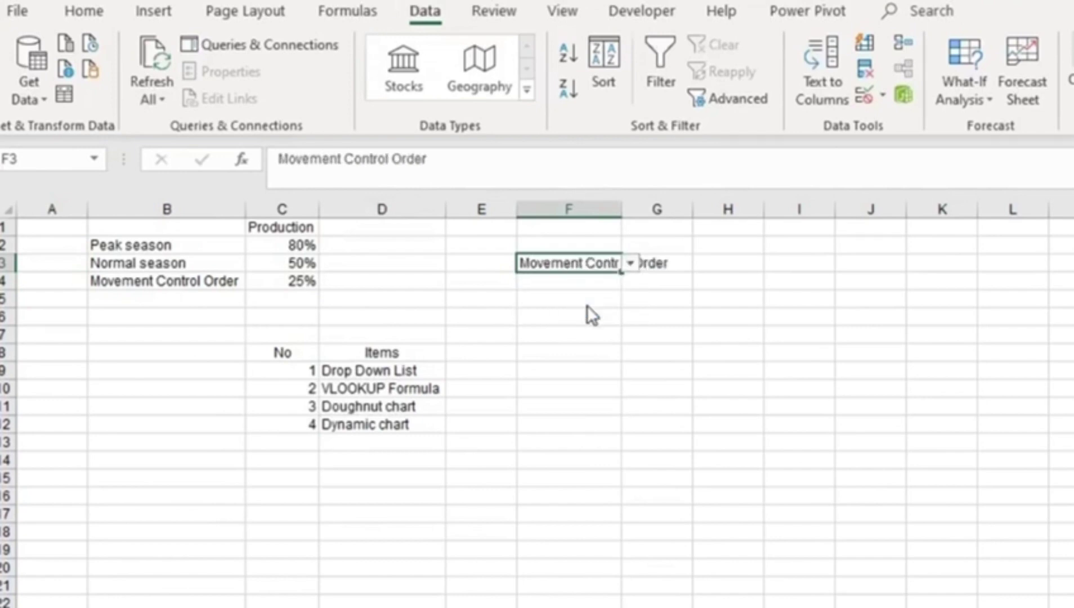
pyautogui.doubleClick(621, 212)
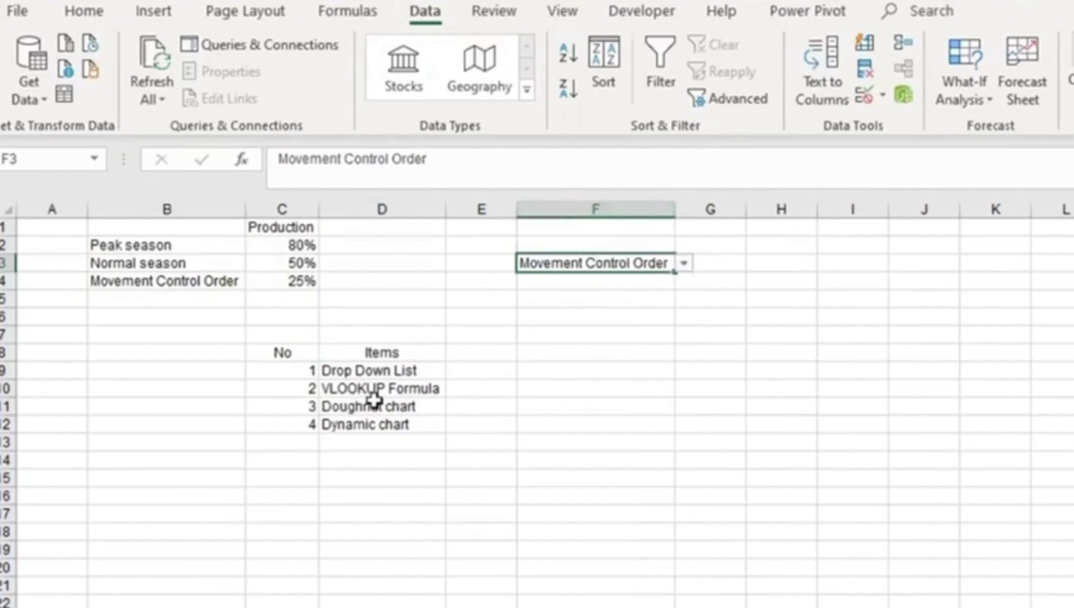
# Enter =VLOOKUP(F3,$B$2:$C$4,2,0) in G3 so it returns the season's production, 25%
pyautogui.press('Right')
pyautogui.write('=vl')
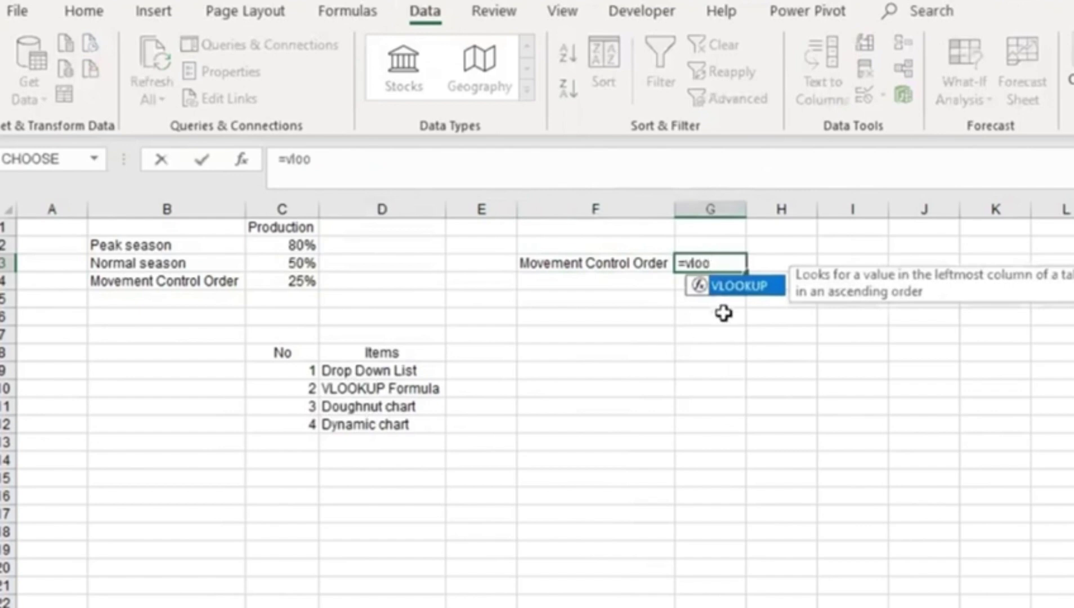
pyautogui.write('oo')
pyautogui.doubleClick(744, 287)
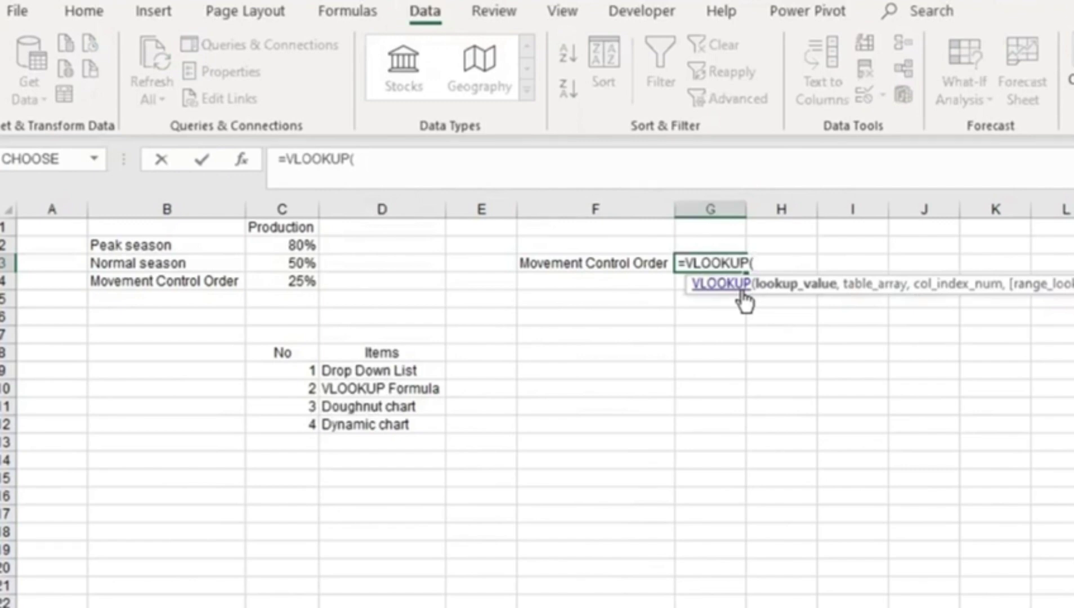
pyautogui.click(646, 265)
pyautogui.write(',')
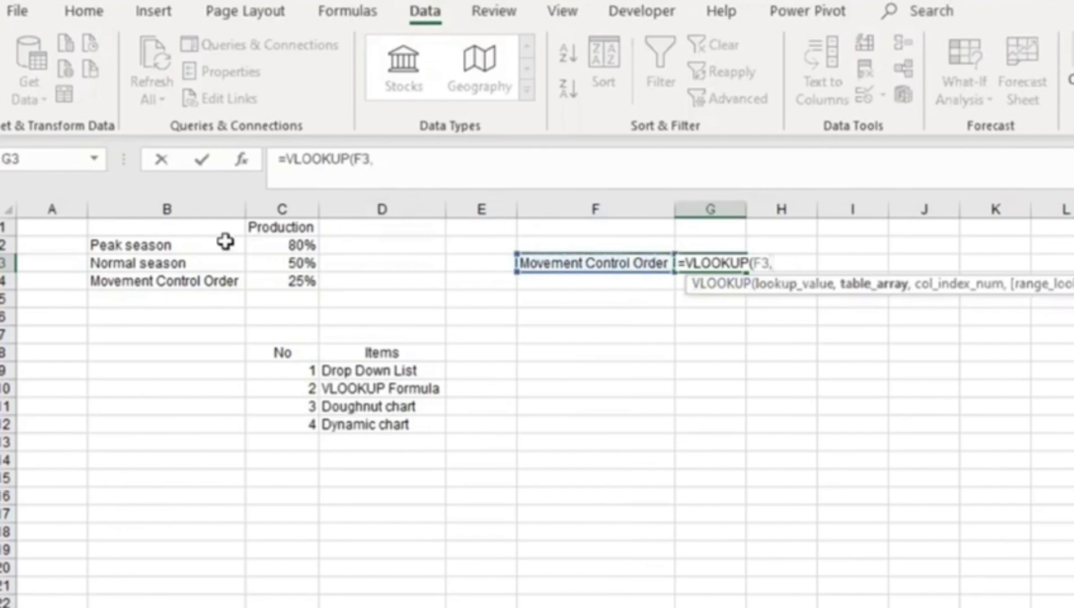
pyautogui.moveTo(205, 243); pyautogui.dragTo(287, 277)
pyautogui.press('F4')
pyautogui.write(',2,0)')
pyautogui.press('Return')
pyautogui.press('Up')
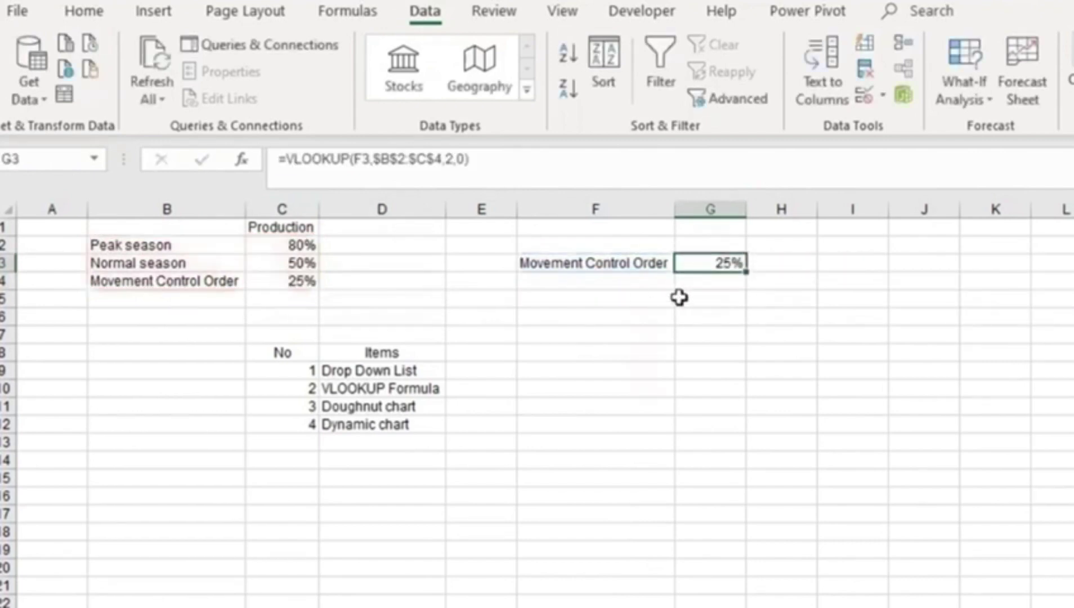
# Switch F3 to Peak season and check the lookup result in G3
pyautogui.click(614, 269)
pyautogui.click(683, 263)
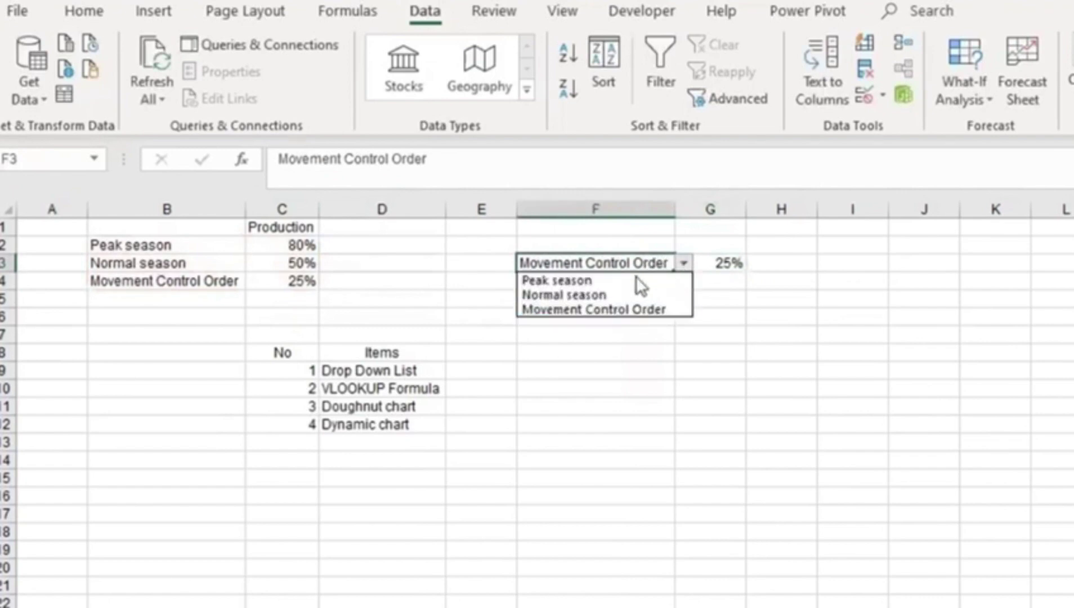
pyautogui.click(630, 277)
pyautogui.press('Right')
pyautogui.press('Left')
# Test Normal season in F3, then switch back to Peak season and move to G5
pyautogui.click(687, 262)
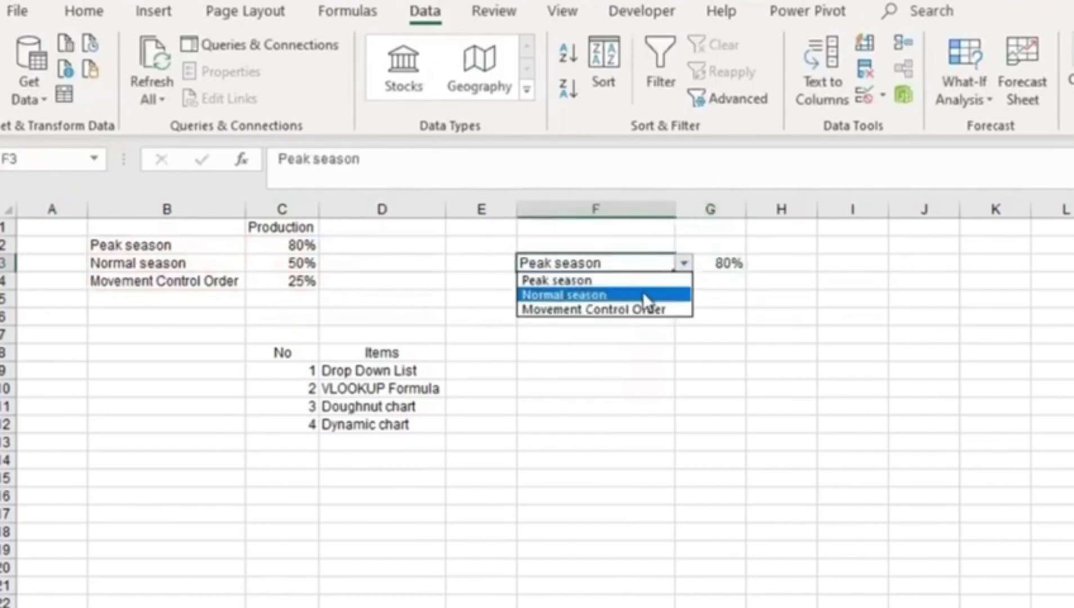
pyautogui.click(641, 291)
pyautogui.press('Right')
pyautogui.press('Left')
pyautogui.click(684, 263)
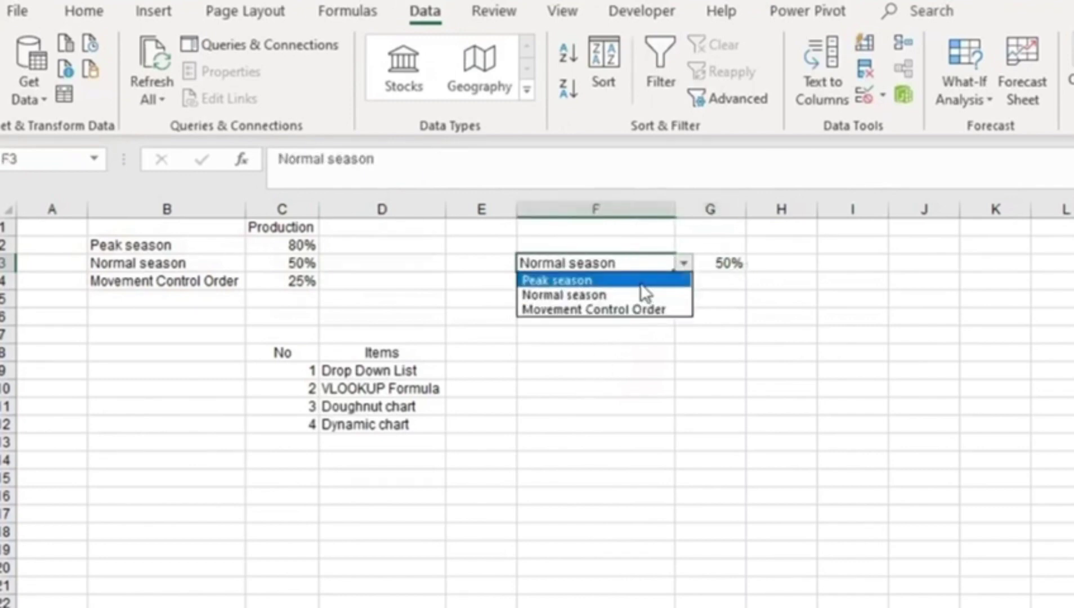
pyautogui.click(640, 284)
pyautogui.press('Down')
pyautogui.press('Down')
pyautogui.press('Right')
# Enter =G3 in G5 and the remainder formula =1-G5 in G6
pyautogui.write('=')
pyautogui.press('Up')
pyautogui.press('Up')
pyautogui.press('Return')
pyautogui.write('=')
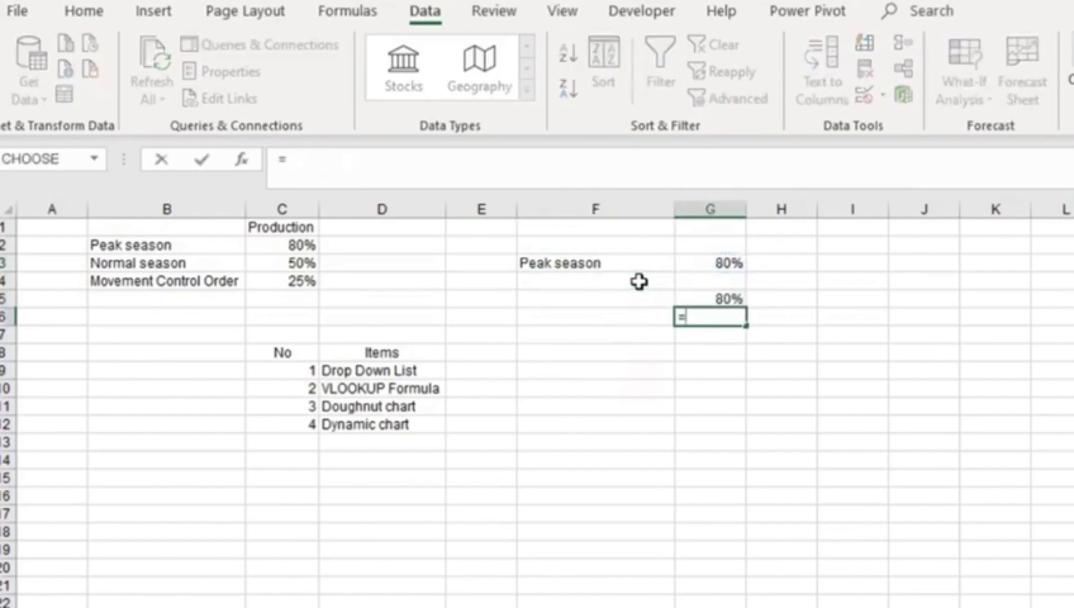
pyautogui.write('1-')
pyautogui.press('Up')
pyautogui.press('Return')
# Select G5:G6 and bring up the Pie or Doughnut chart choices
pyautogui.press('Up')
pyautogui.press('Up')
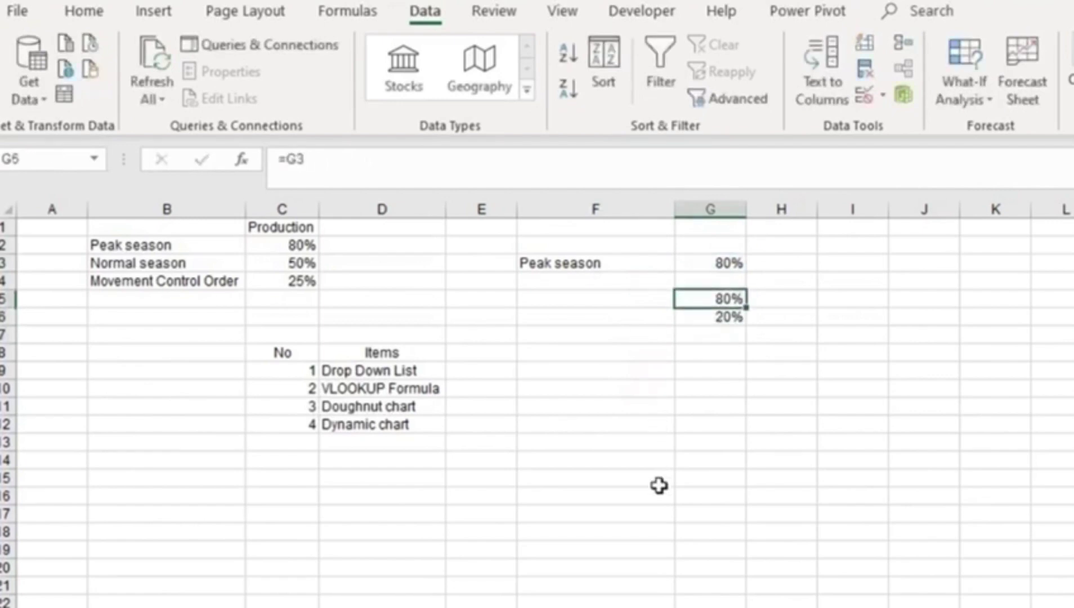
pyautogui.hotkey('shift', 'Down')
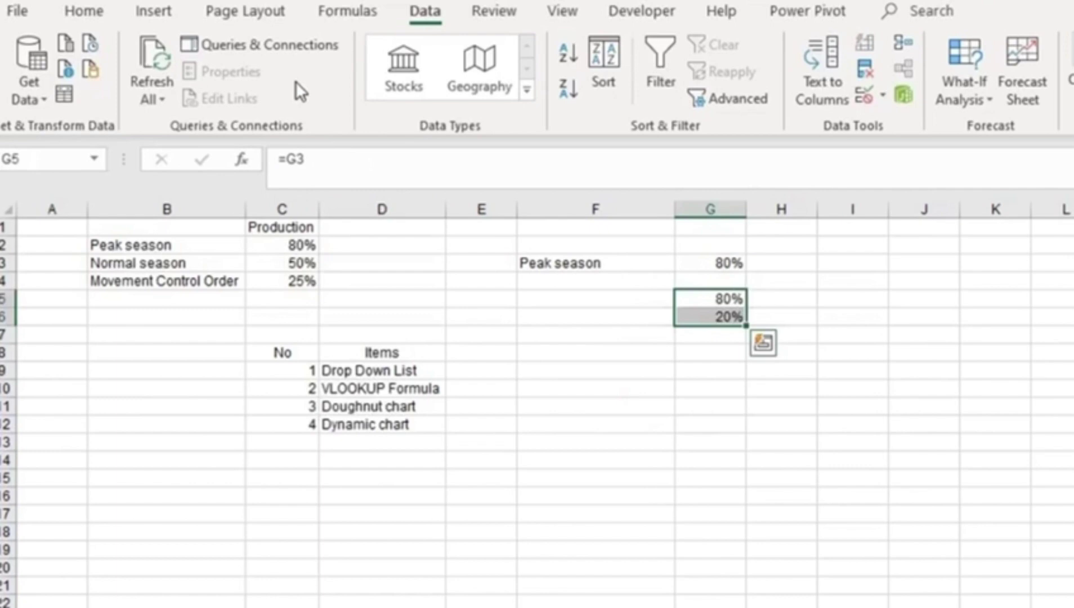
pyautogui.click(161, 15)
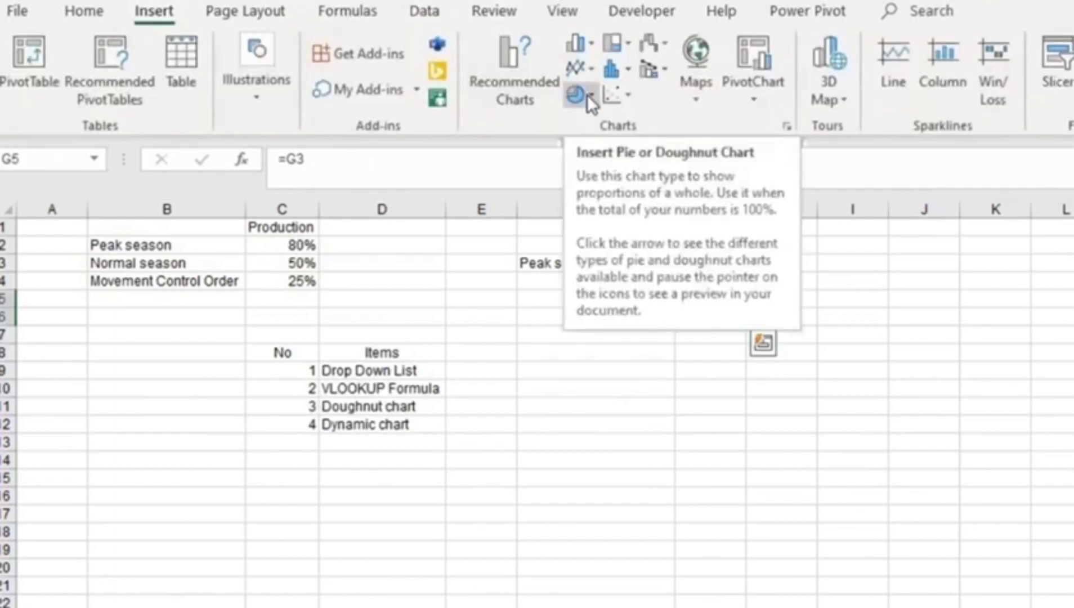
pyautogui.click(589, 96)
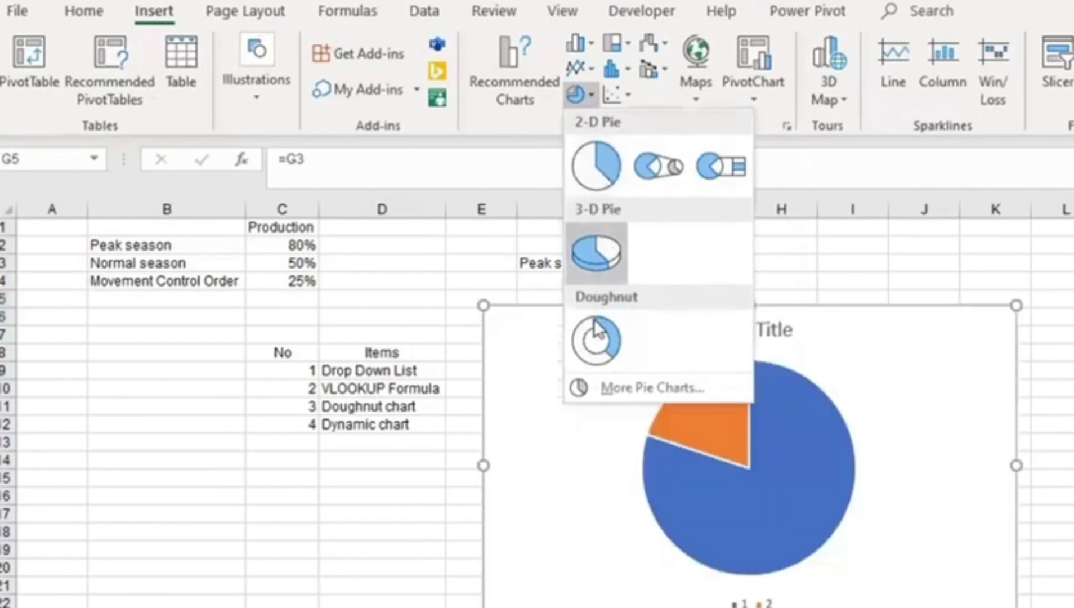
# Insert a doughnut chart, fill the 80% point dark navy, and give the 20% point a navy outline with no fill
pyautogui.click(595, 331)
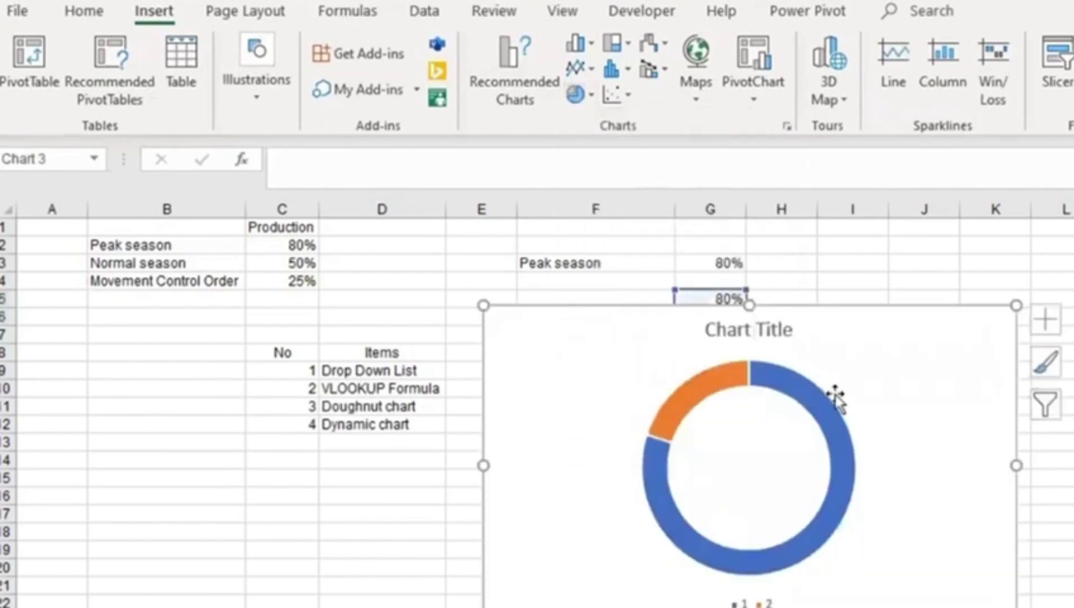
pyautogui.click(793, 383)
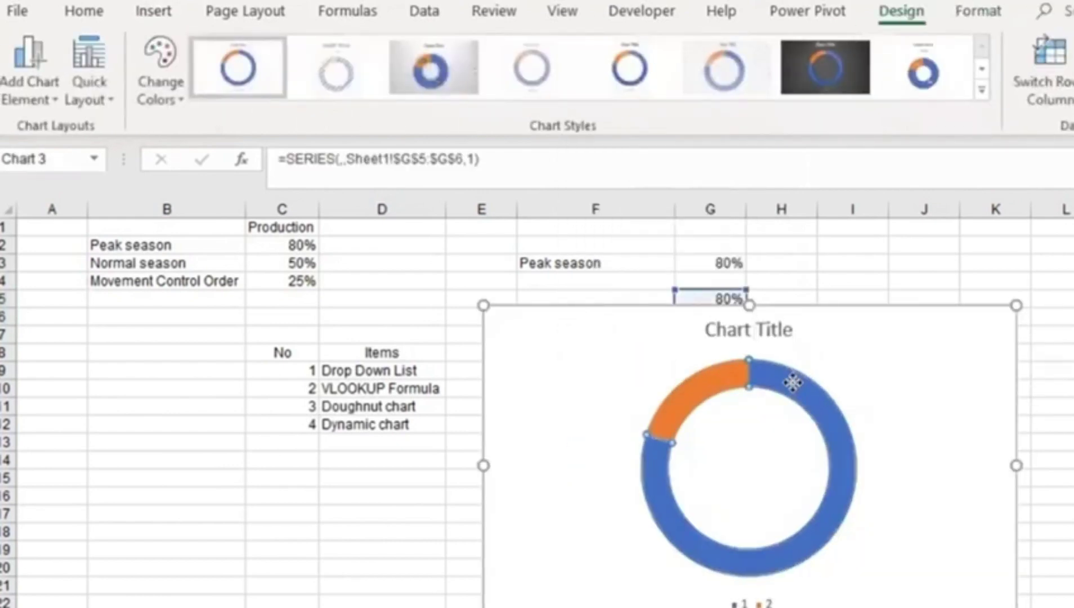
pyautogui.click(969, 17)
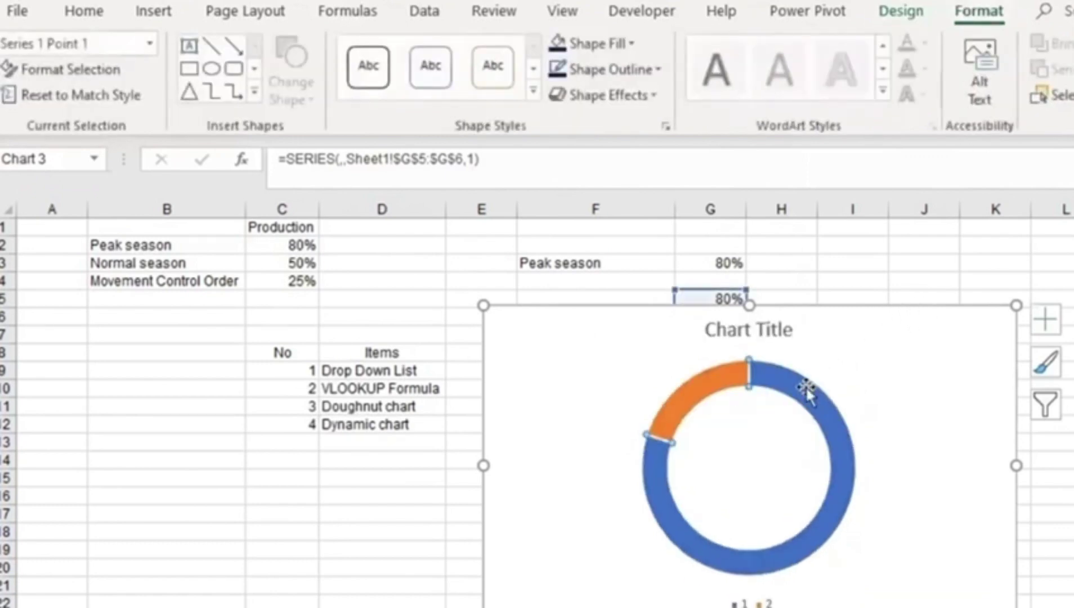
pyautogui.click(555, 42)
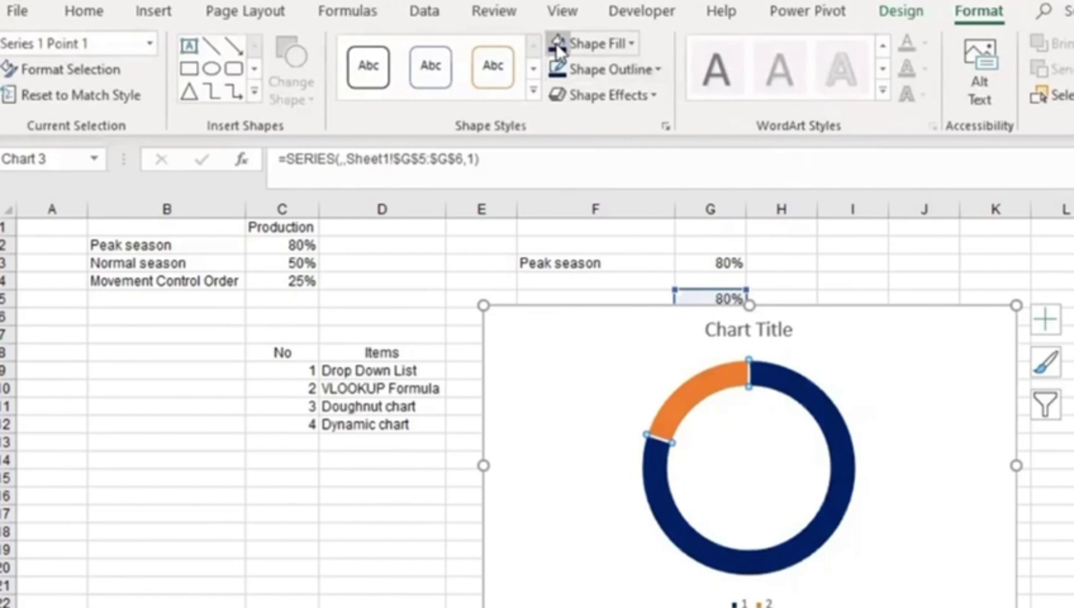
pyautogui.click(557, 69)
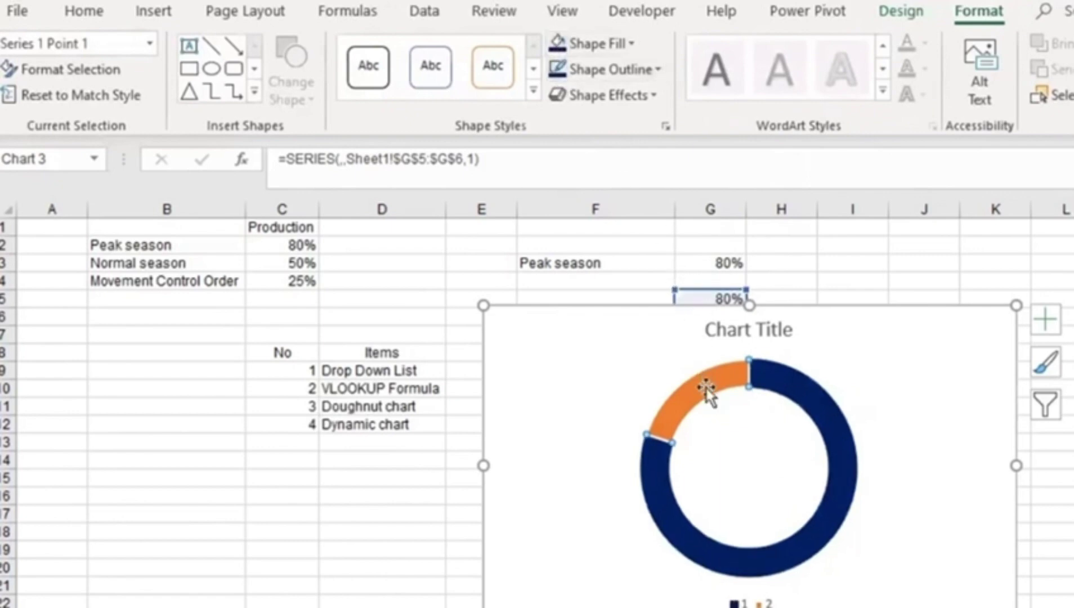
pyautogui.click(592, 70)
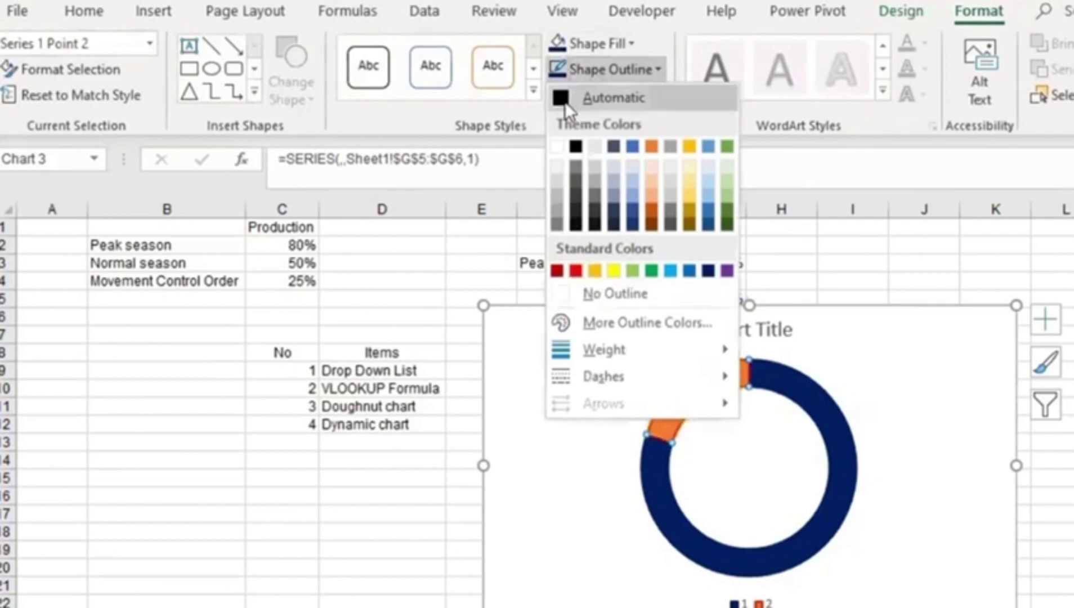
pyautogui.click(709, 271)
pyautogui.click(600, 36)
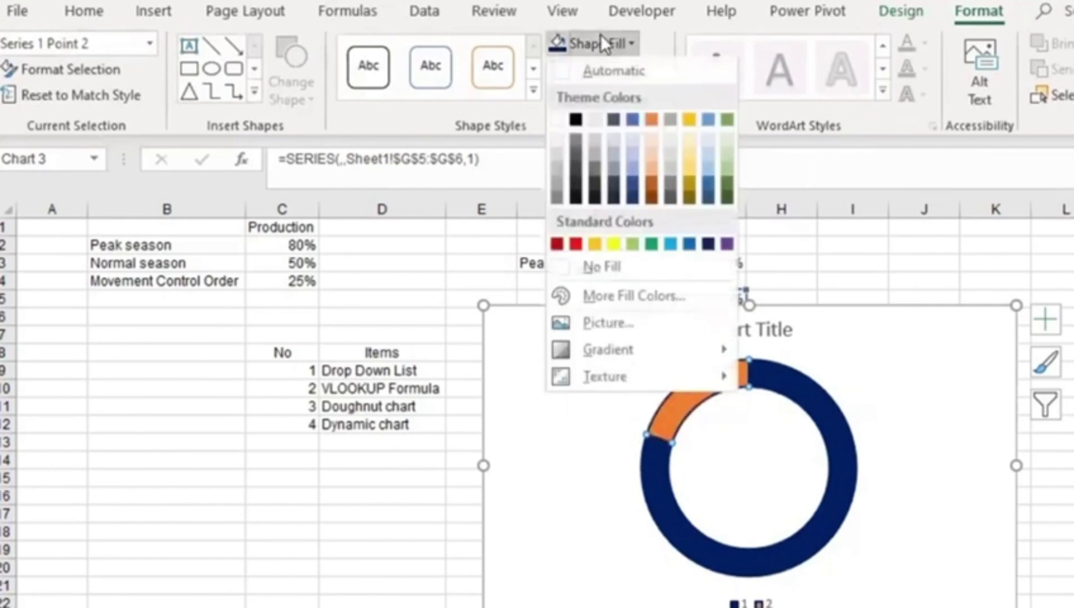
pyautogui.click(620, 270)
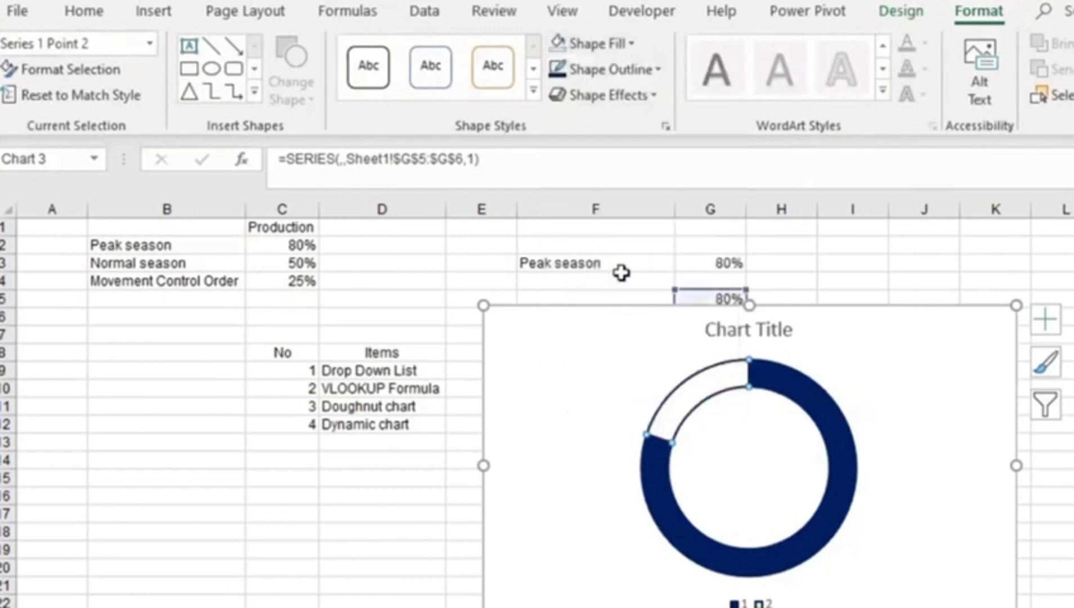
# Link the chart title to F3, make it bold, and remove the legend
pyautogui.click(732, 332)
pyautogui.click(487, 170)
pyautogui.write('=')
pyautogui.click(556, 263)
pyautogui.press('Return')
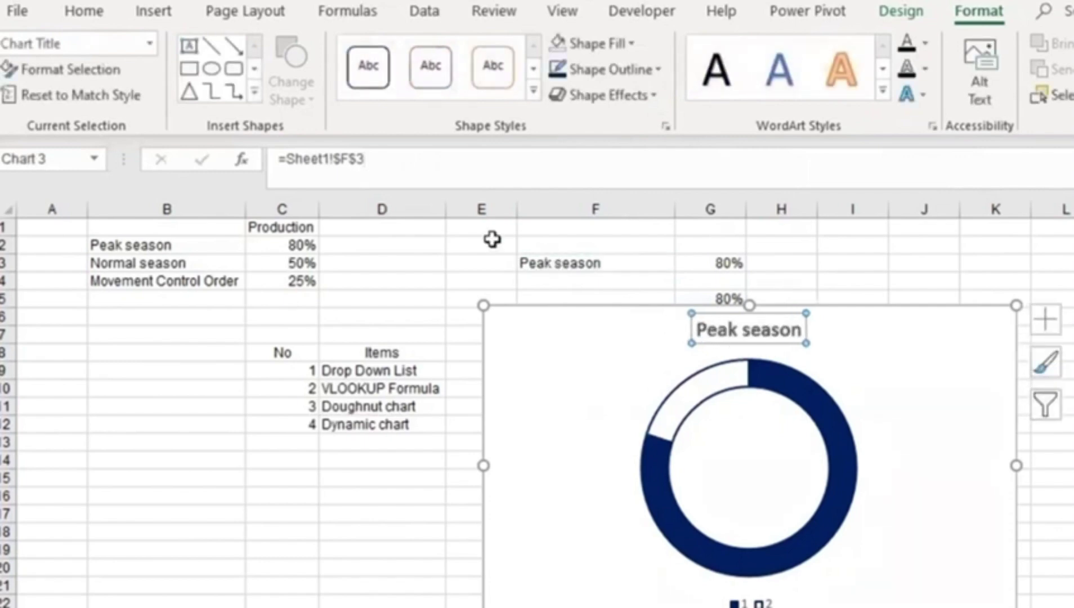
pyautogui.click(906, 41)
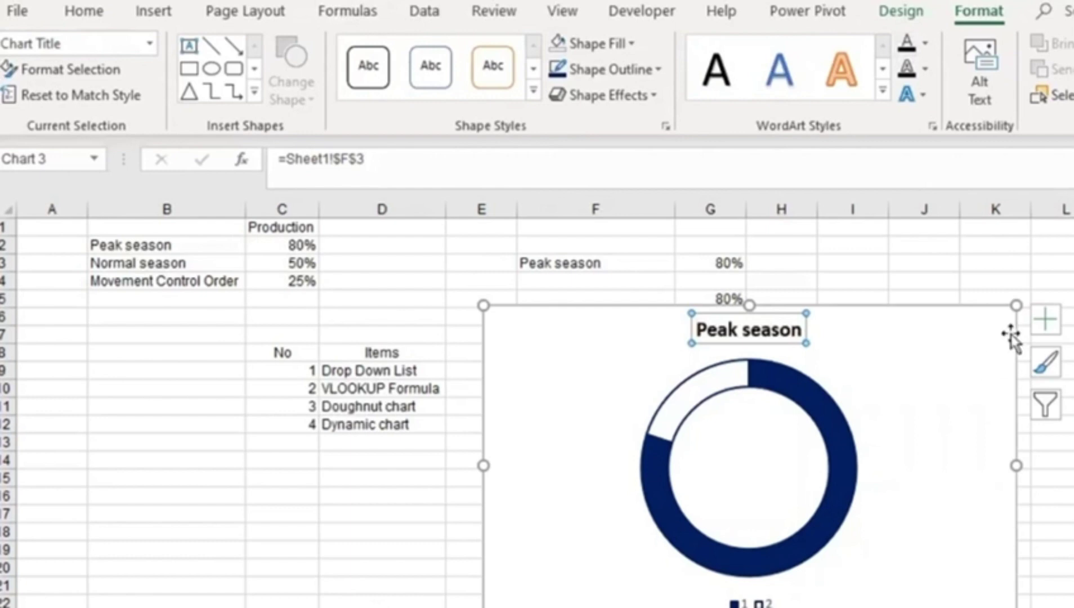
pyautogui.click(1046, 320)
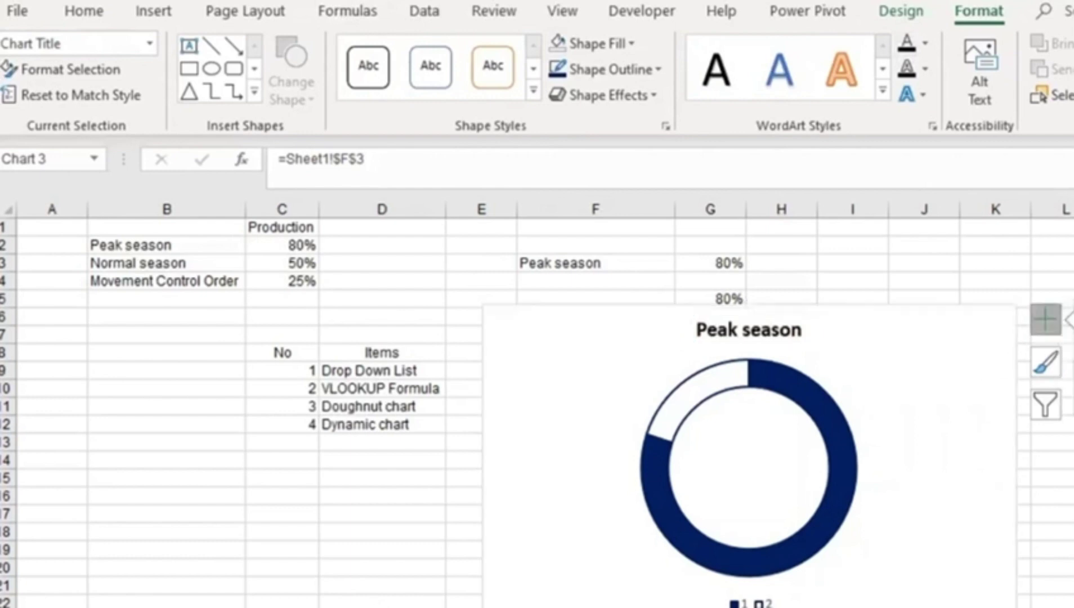
pyautogui.click(1070, 360)
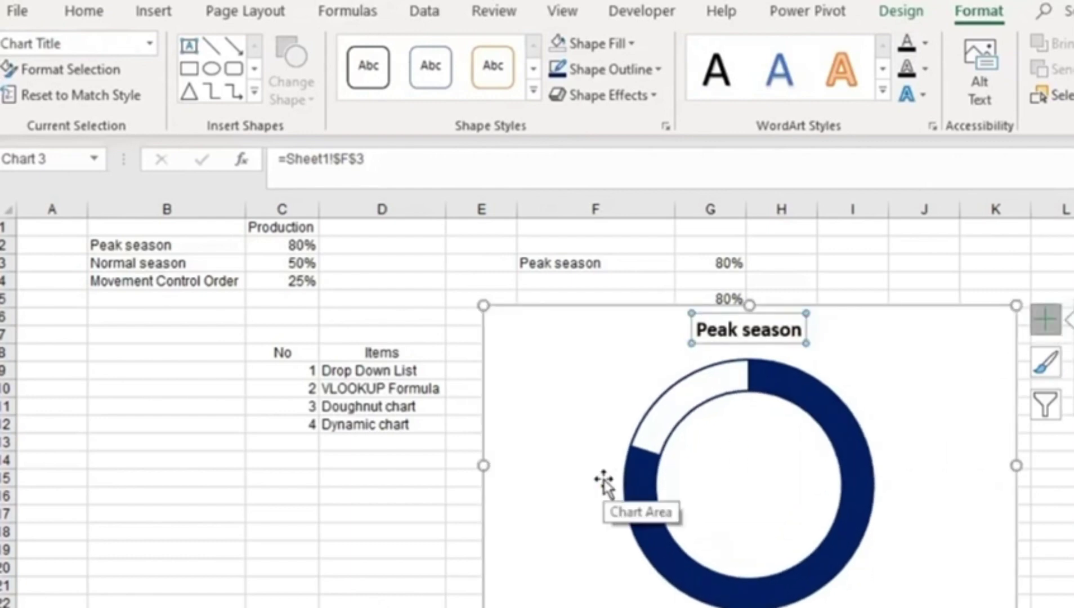
pyautogui.click(187, 532)
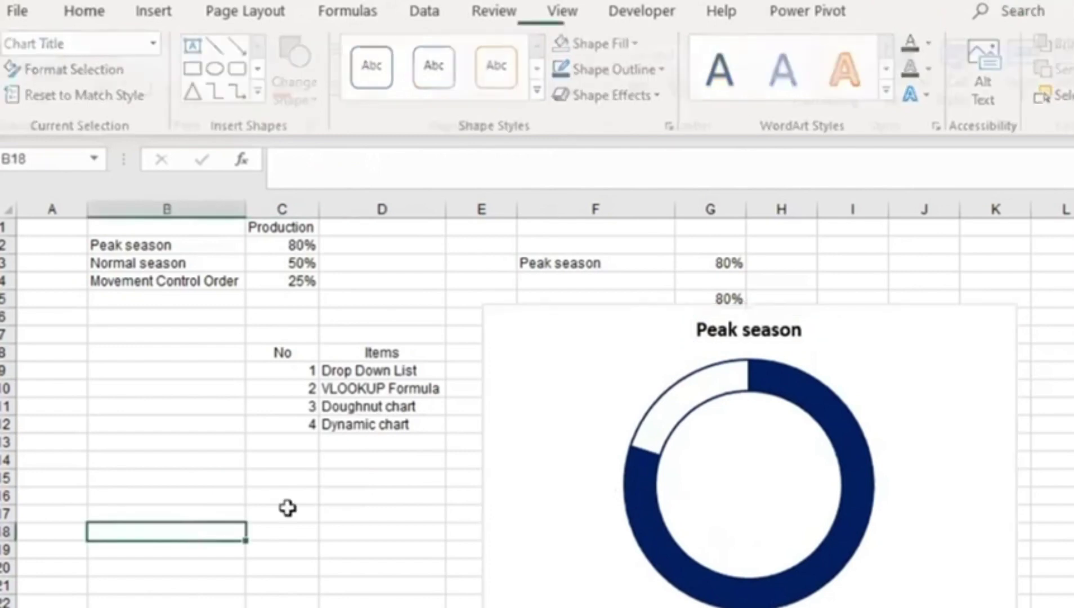
# Draw a rectangle in the doughnut's centre with no fill and no outline
pyautogui.click(584, 345)
pyautogui.click(165, 21)
pyautogui.click(258, 89)
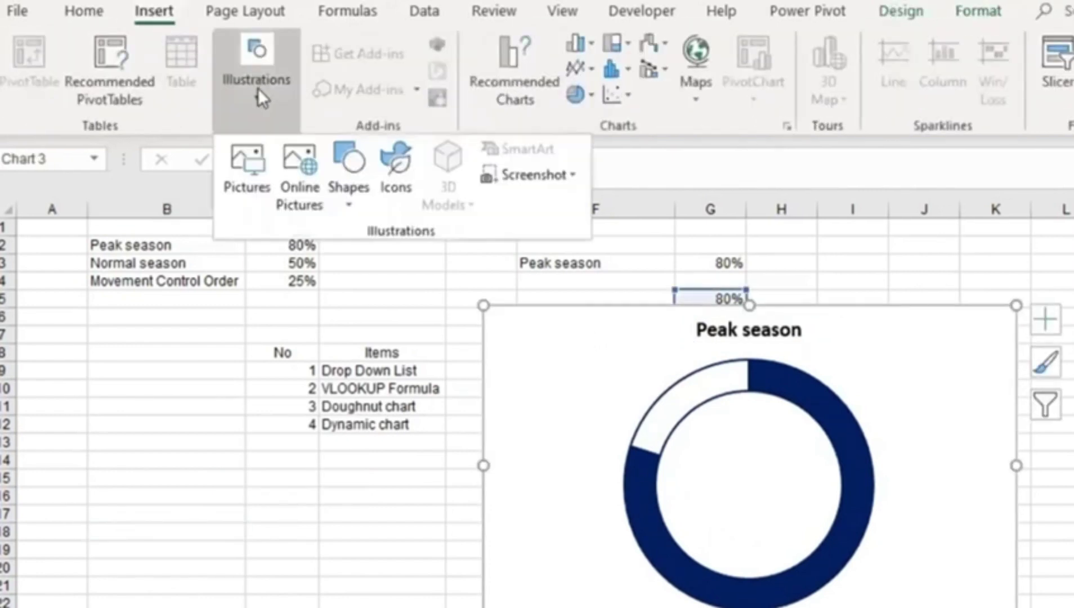
pyautogui.click(345, 183)
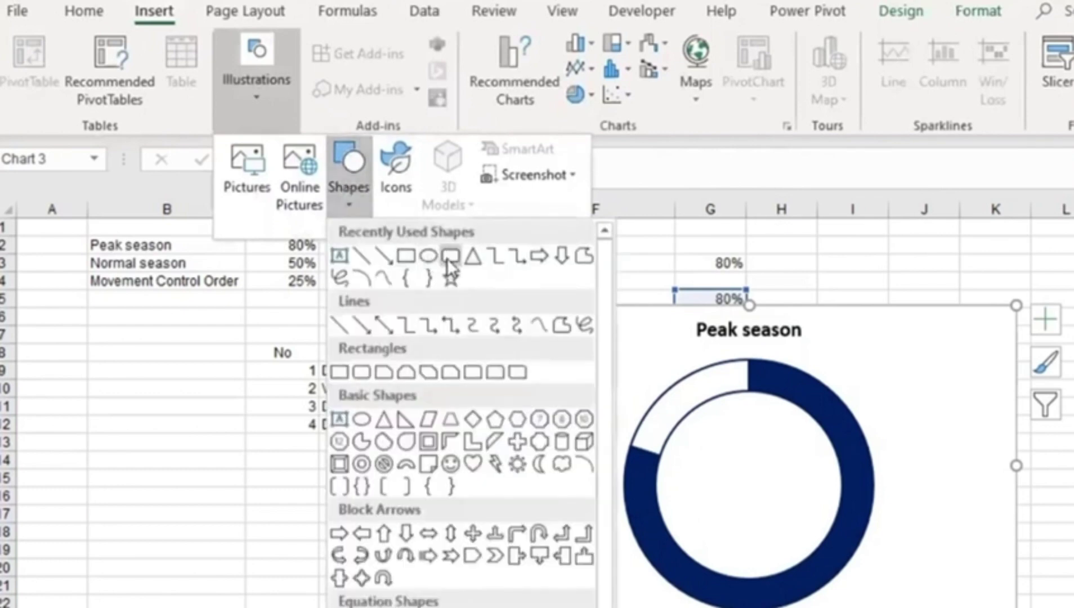
pyautogui.click(406, 256)
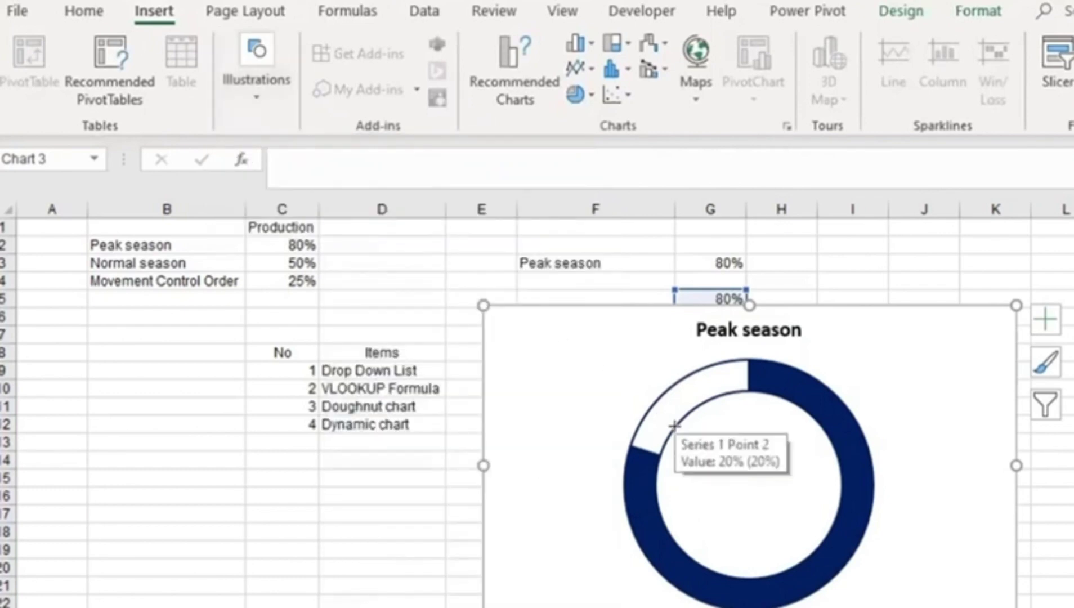
pyautogui.moveTo(675, 426); pyautogui.dragTo(826, 539)
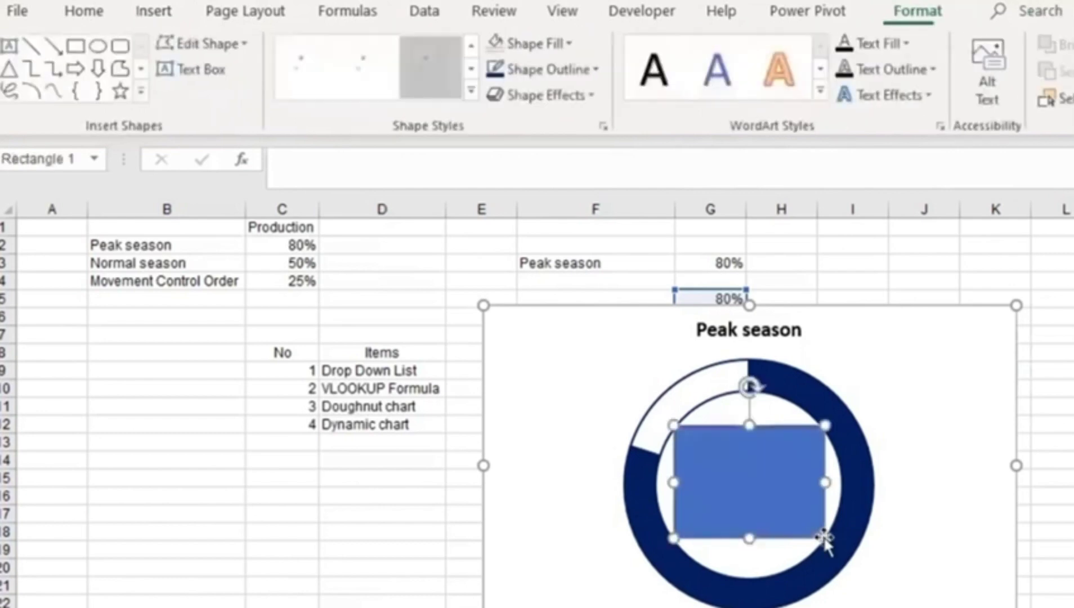
pyautogui.click(497, 47)
pyautogui.click(515, 69)
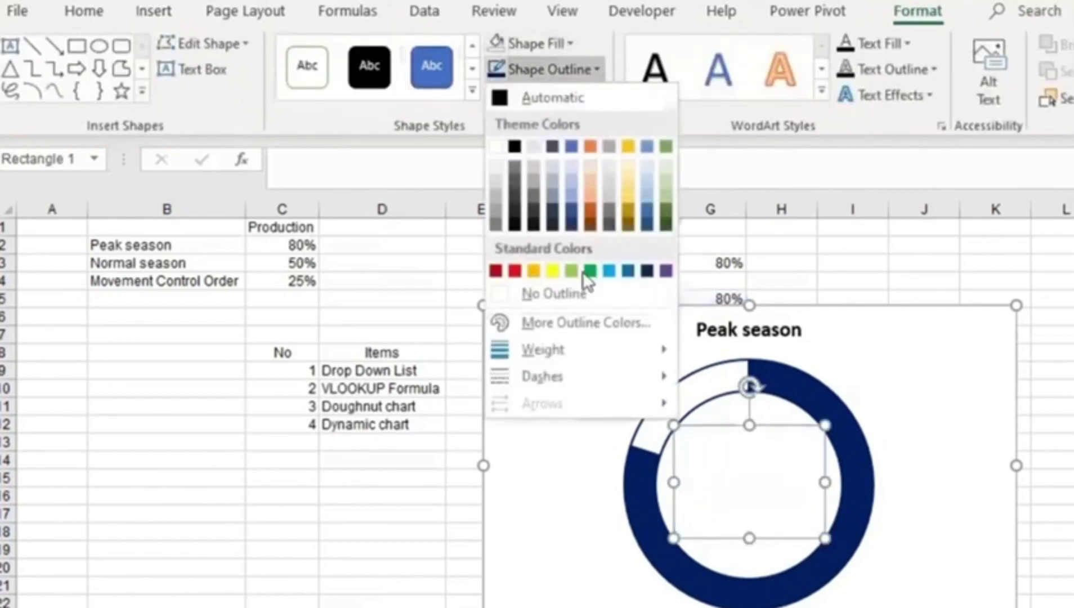
pyautogui.click(557, 293)
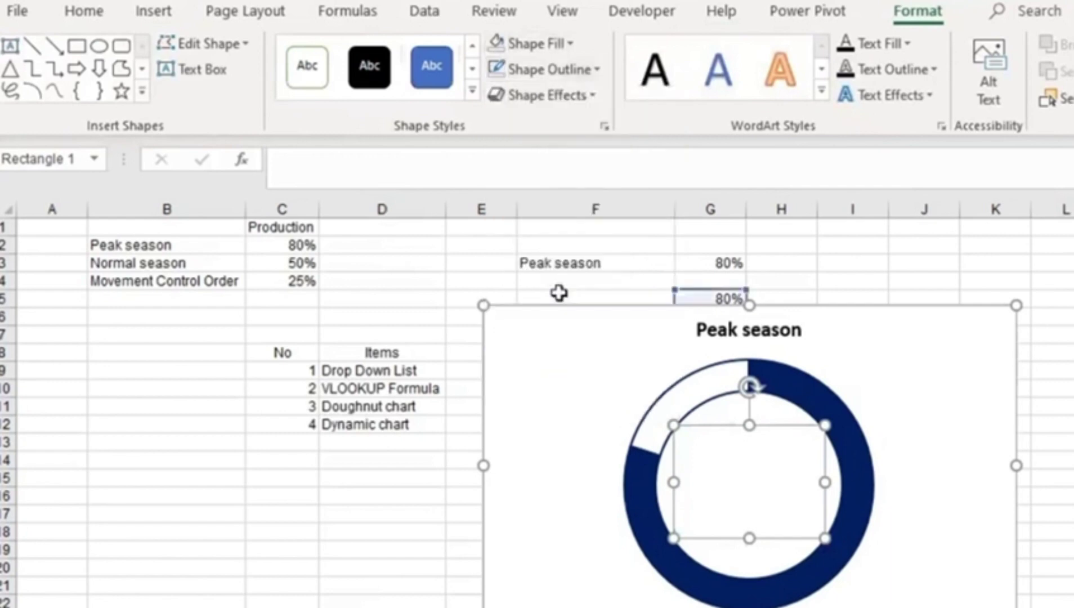
# Link the rectangle's text to cell G3 so it shows 80%
pyautogui.click(518, 165)
pyautogui.write('=')
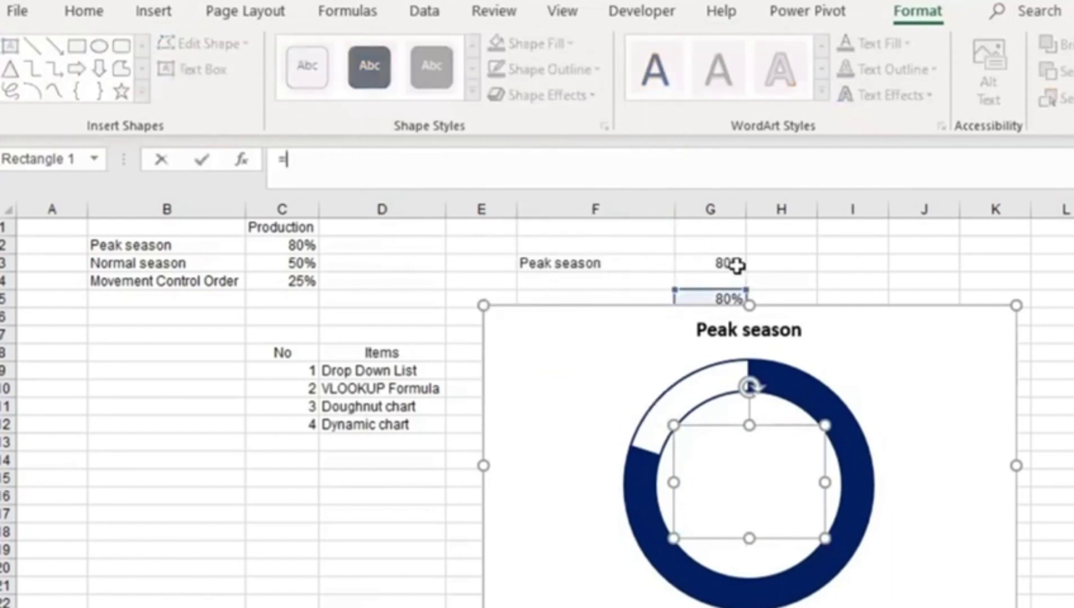
pyautogui.click(735, 265)
pyautogui.press('Return')
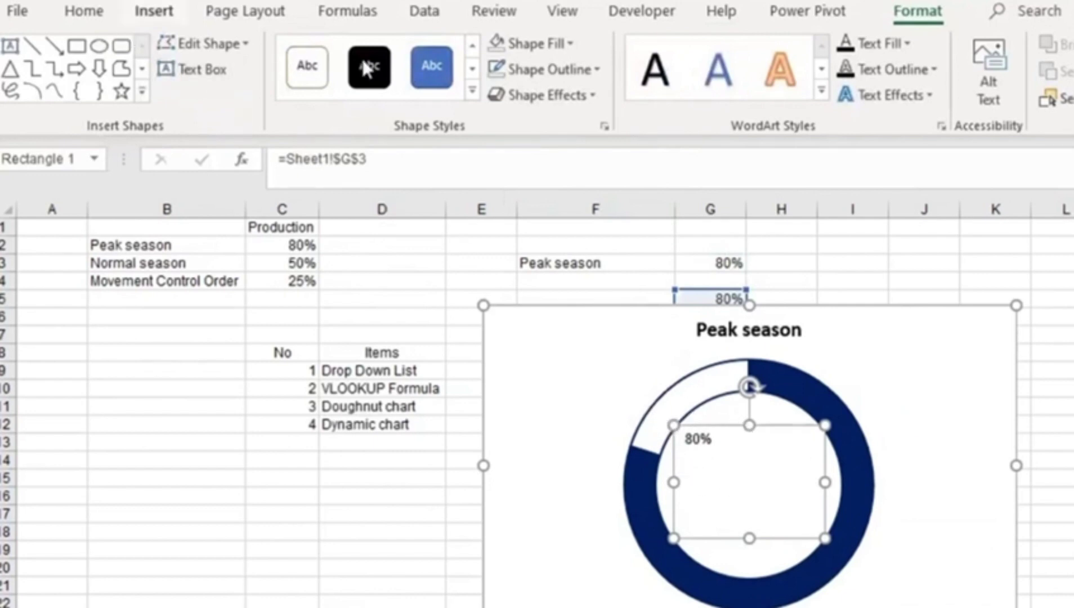
# Enlarge the 80% label to 32 pt, centre it both ways, and nudge the chart slightly up
pyautogui.click(88, 16)
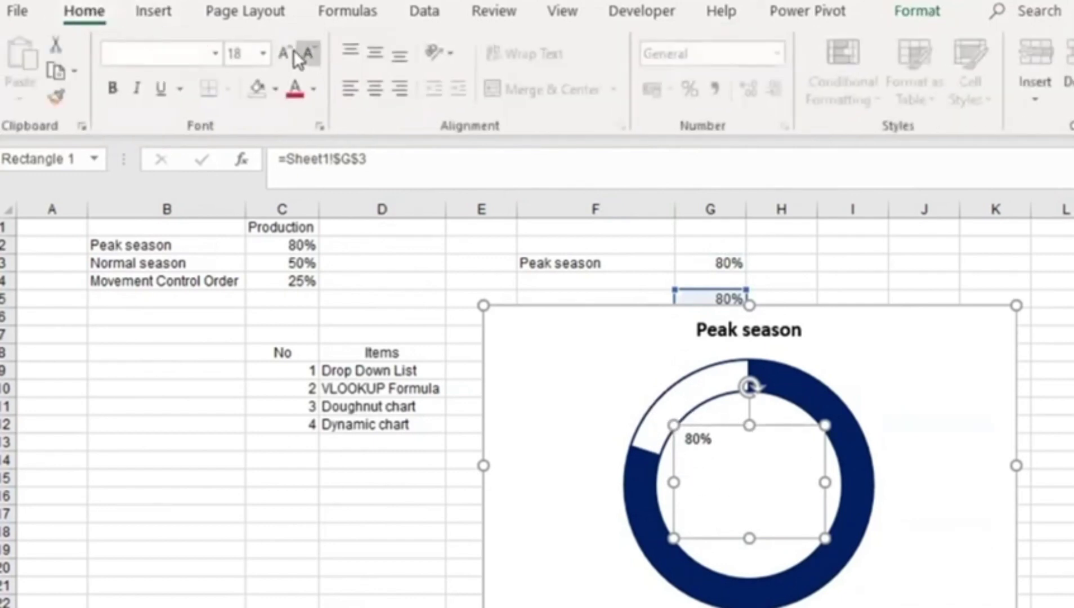
pyautogui.click(285, 54)
pyautogui.click(285, 54)
pyautogui.click(285, 53)
pyautogui.click(285, 54)
pyautogui.click(285, 53)
pyautogui.click(285, 54)
pyautogui.click(285, 54)
pyautogui.click(284, 54)
pyautogui.click(285, 53)
pyautogui.click(284, 54)
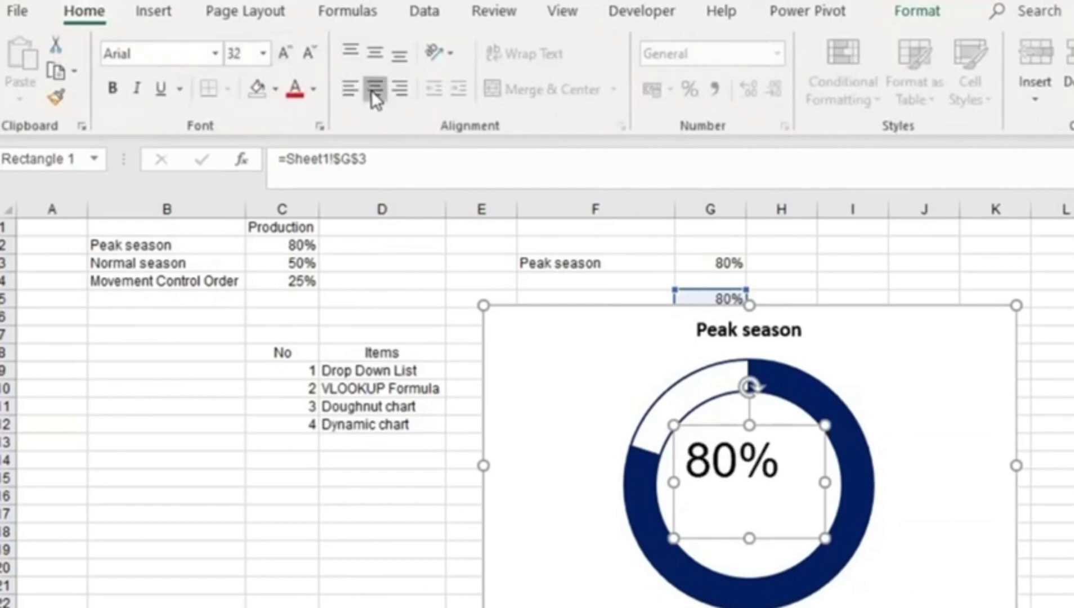
pyautogui.click(372, 92)
pyautogui.click(373, 51)
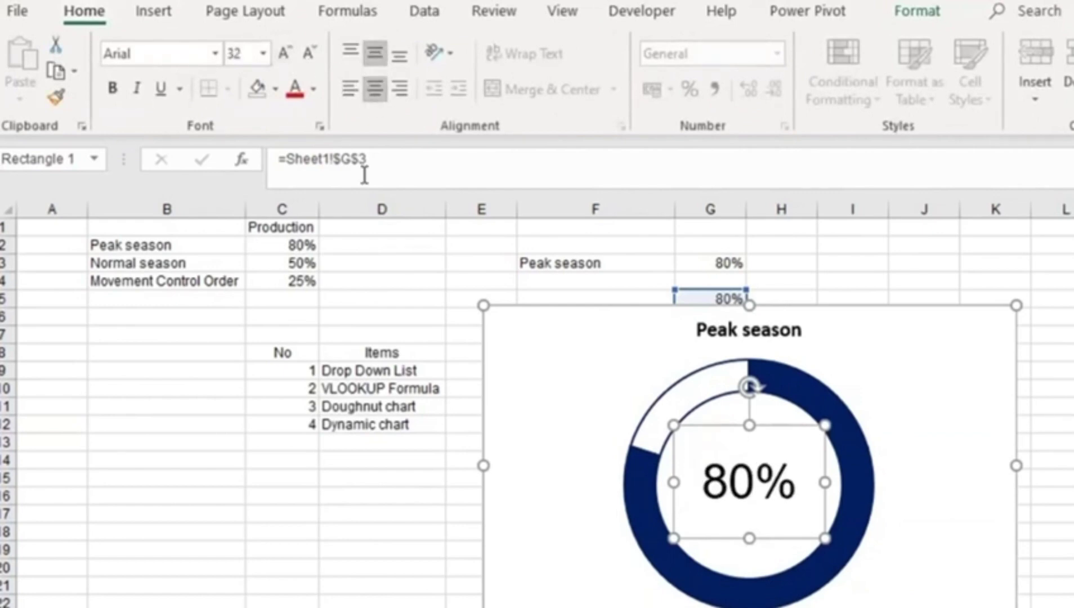
pyautogui.click(306, 423)
pyautogui.moveTo(491, 319); pyautogui.dragTo(499, 298)
pyautogui.click(559, 263)
pyautogui.click(683, 263)
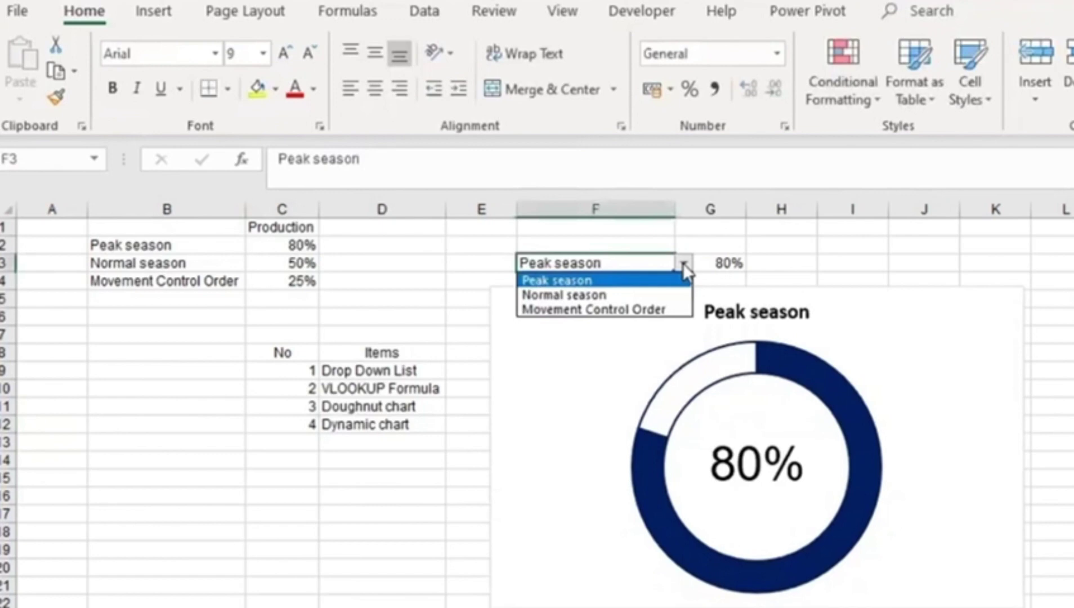
pyautogui.click(637, 309)
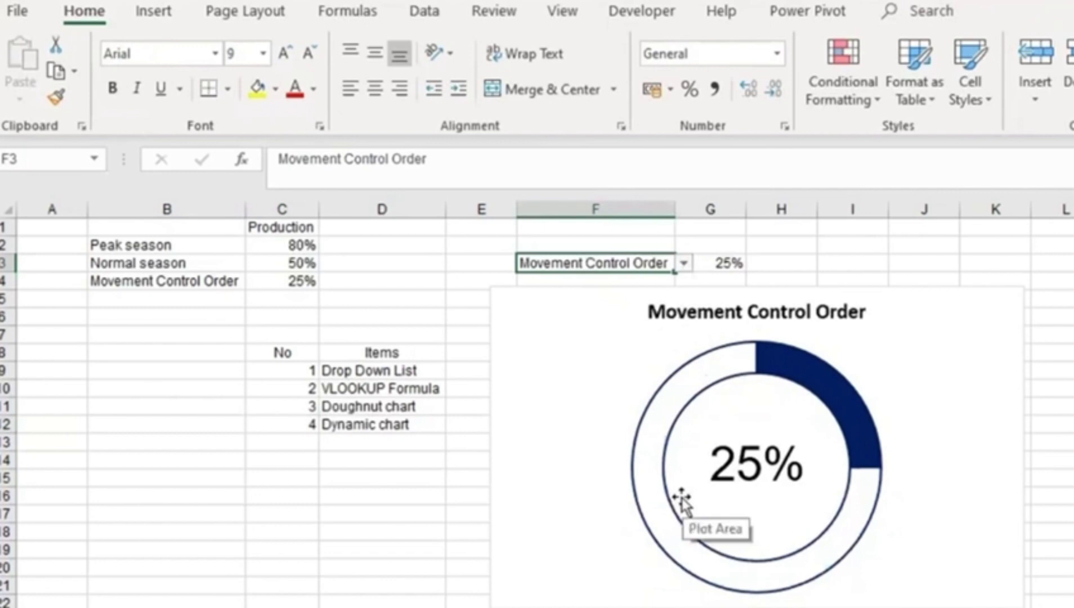
pyautogui.click(684, 262)
pyautogui.click(627, 295)
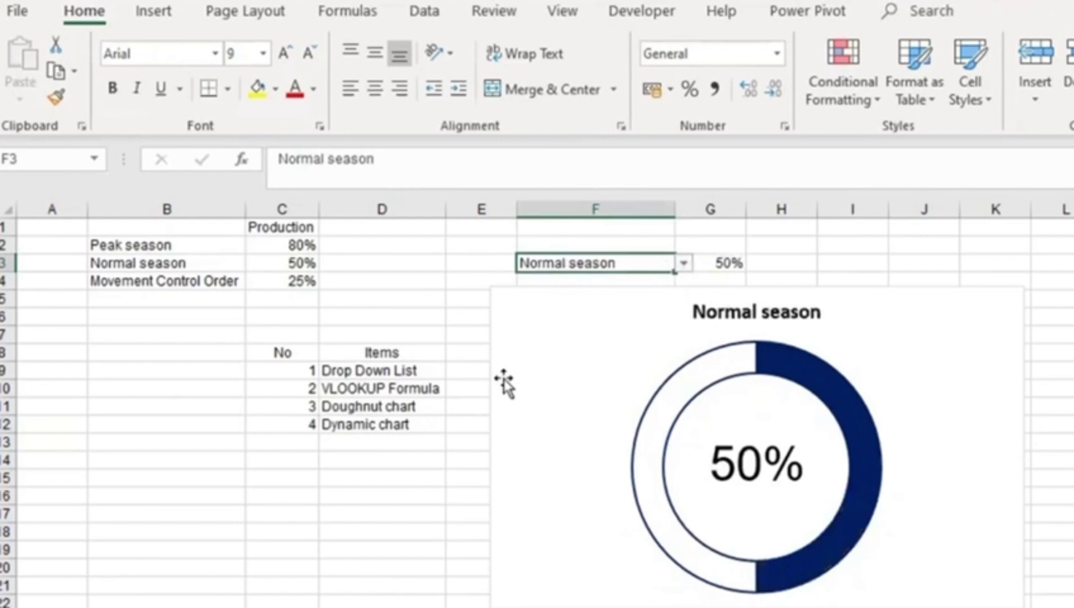
pyautogui.click(682, 264)
pyautogui.click(635, 281)
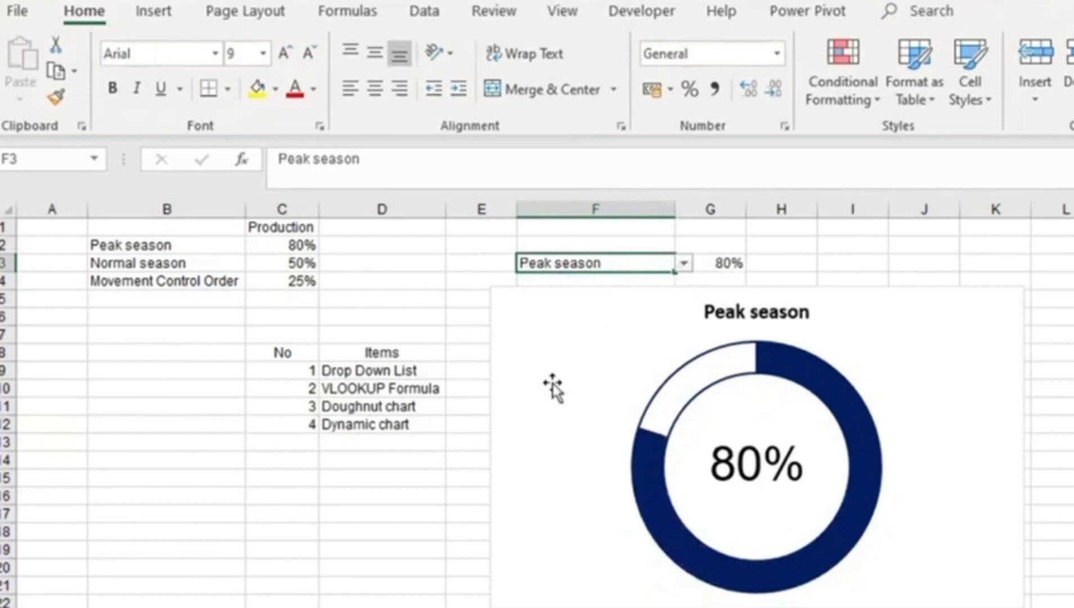